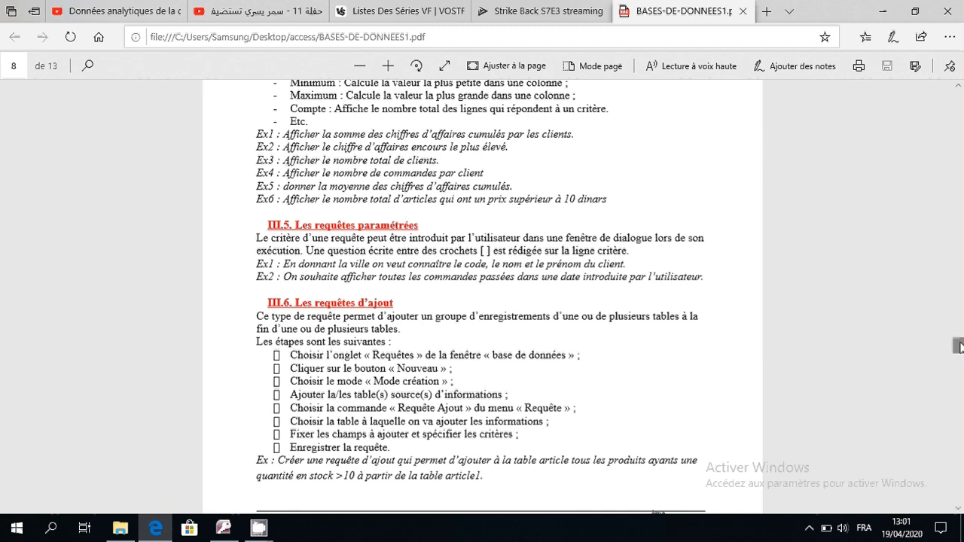
- Switch to Microsoft Access, copy the article table and start pasting it as a new table
scroll(961, 345, down, 1)
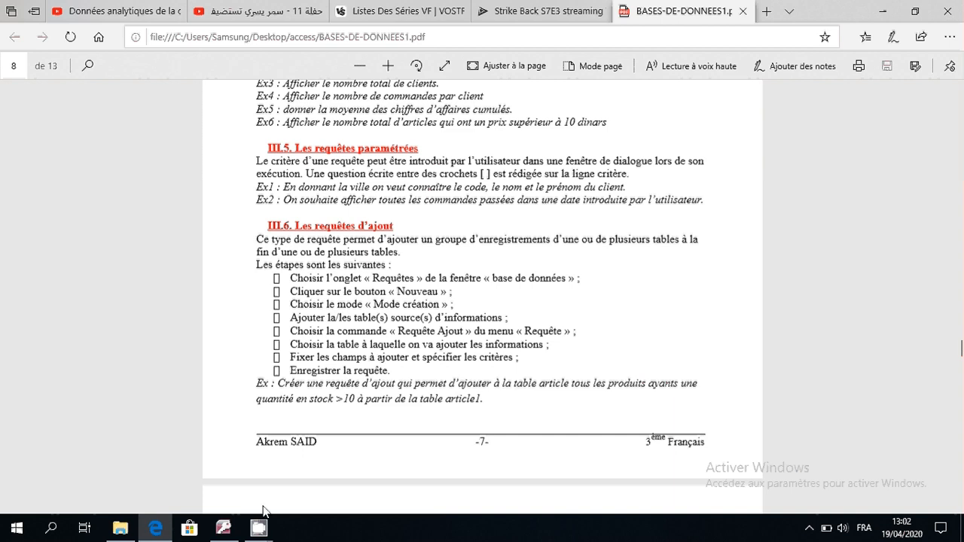
click(223, 528)
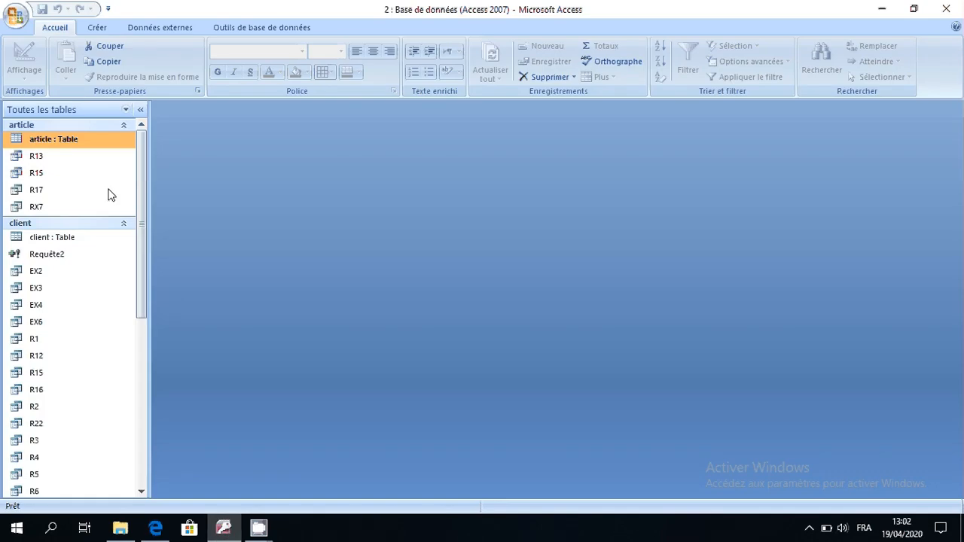
right_click(74, 147)
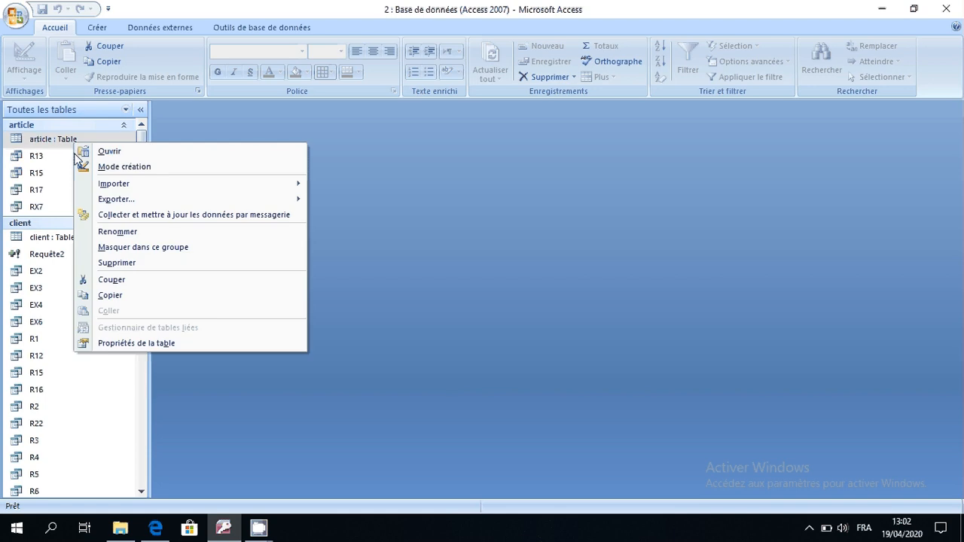
click(125, 295)
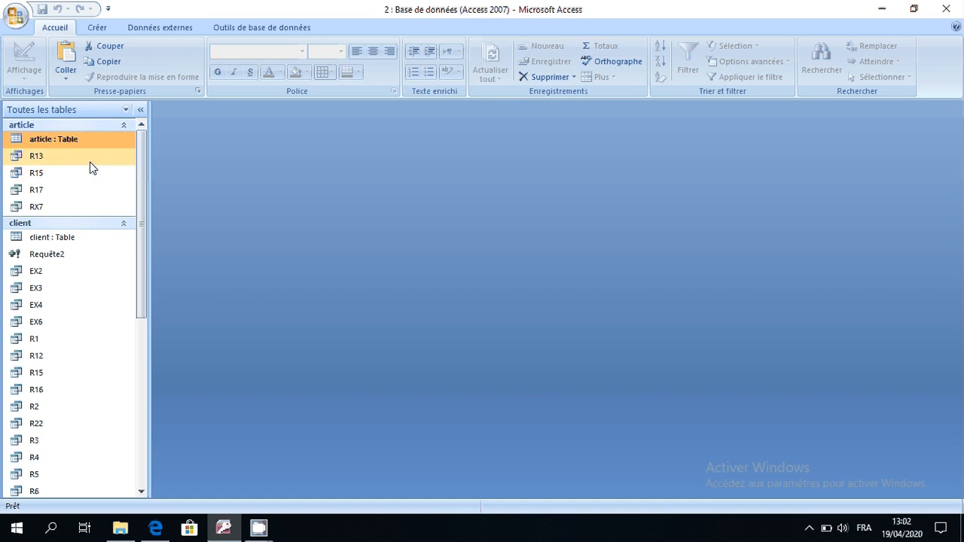
key(ctrl+v)
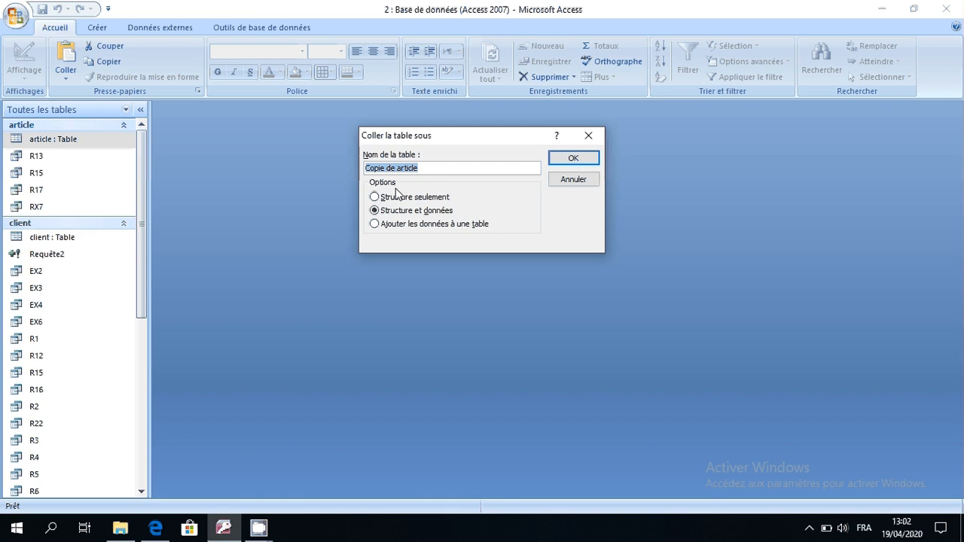
click(809, 528)
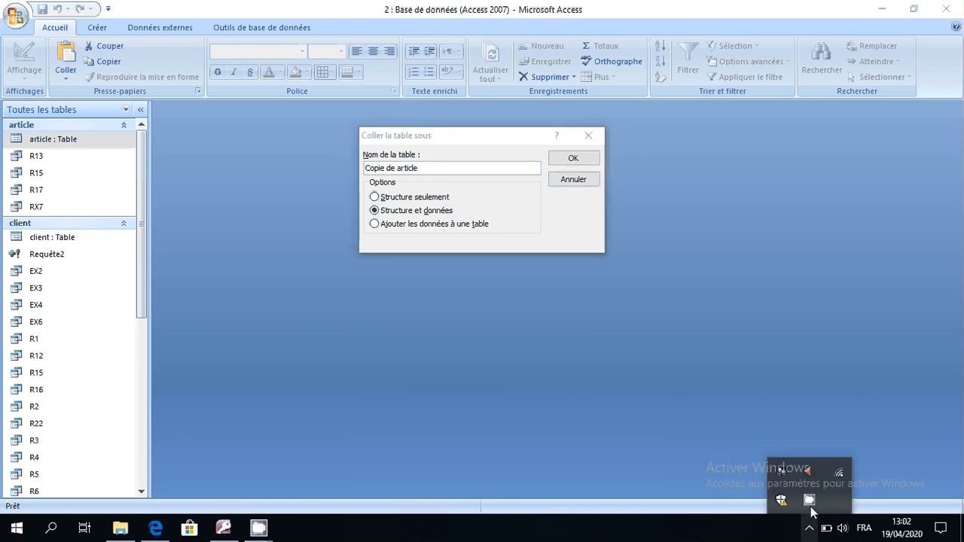
right_click(810, 501)
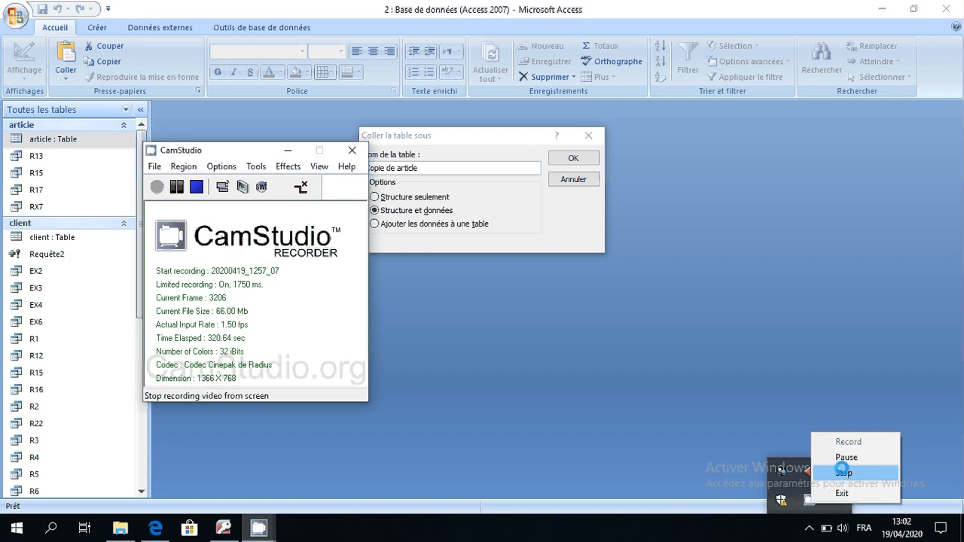
click(840, 459)
click(157, 188)
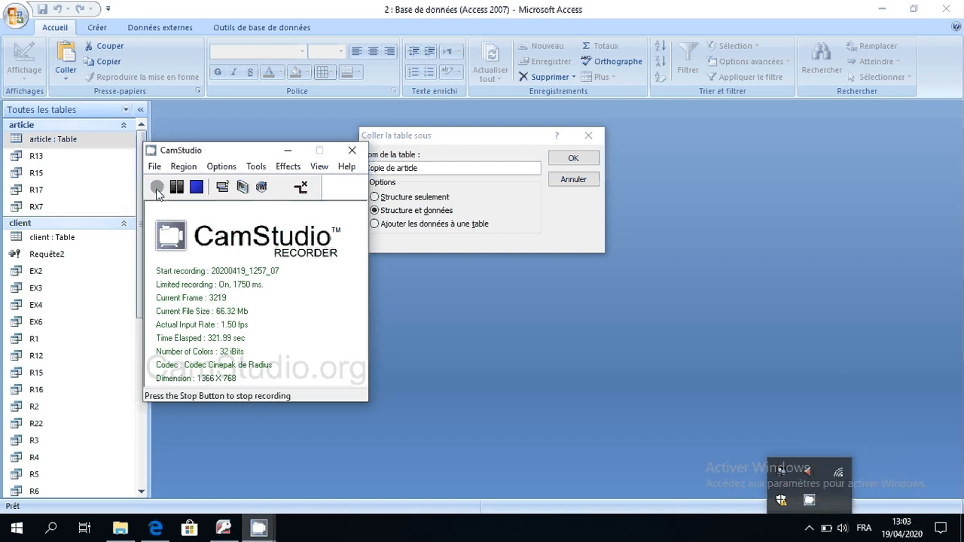
- Name the pasted table article1 and create it with the structure only (Structure seulement)
click(496, 194)
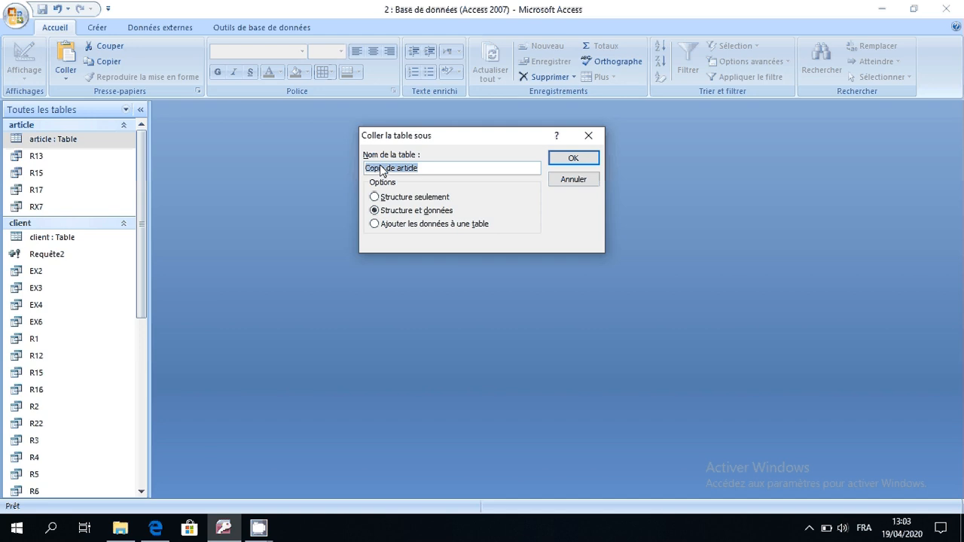
text(arti)
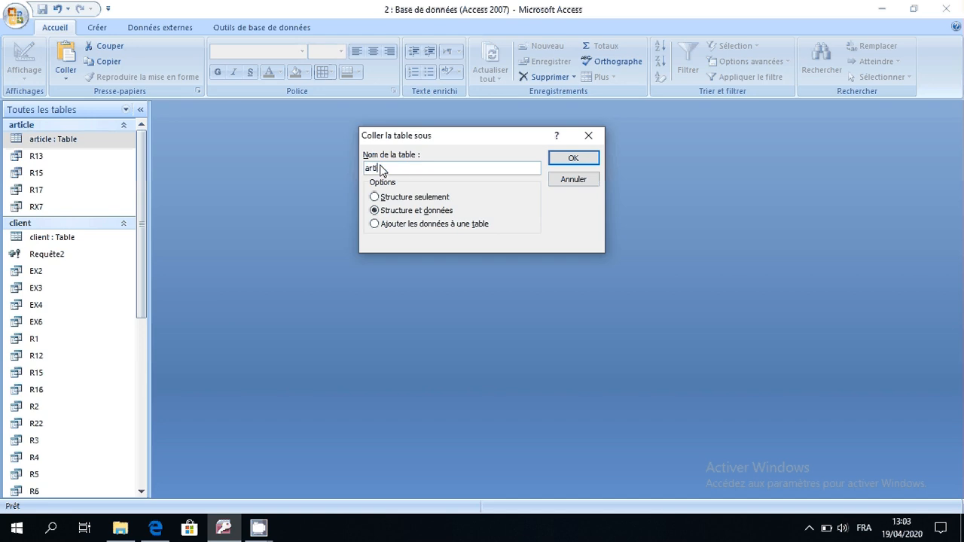
text(cle1)
click(382, 199)
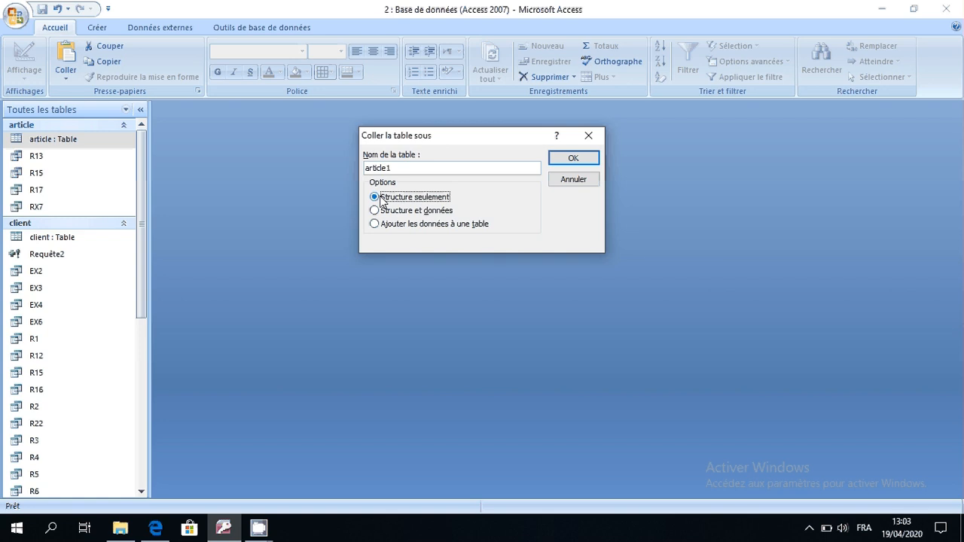
click(558, 161)
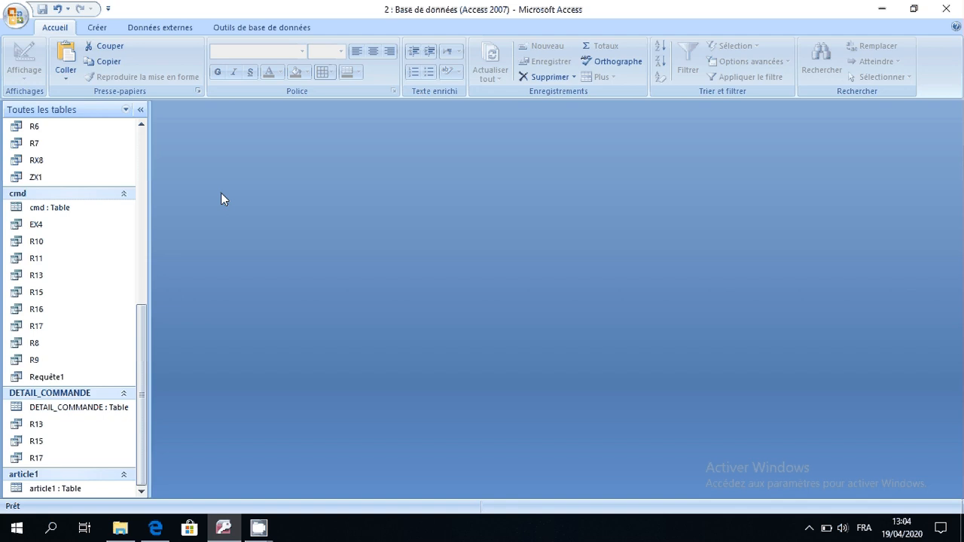
- Examine the contents of the article1 table and the original article table, closing each one after viewing
drag(142, 324, 130, 141)
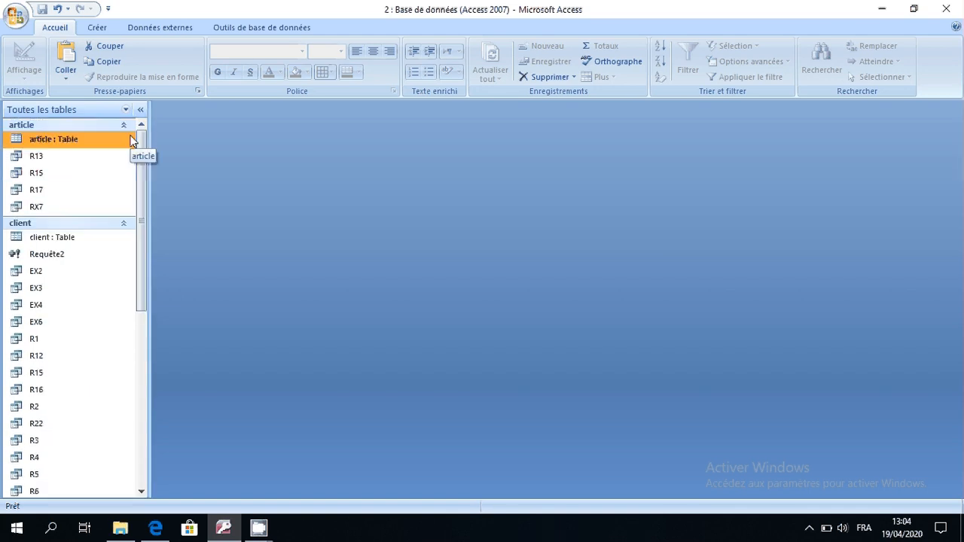
drag(143, 142, 132, 363)
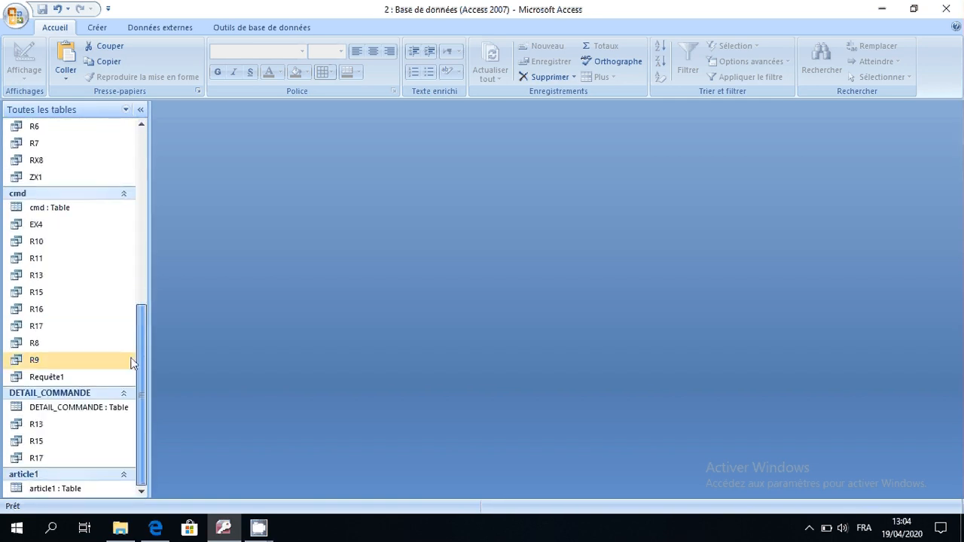
double_click(57, 489)
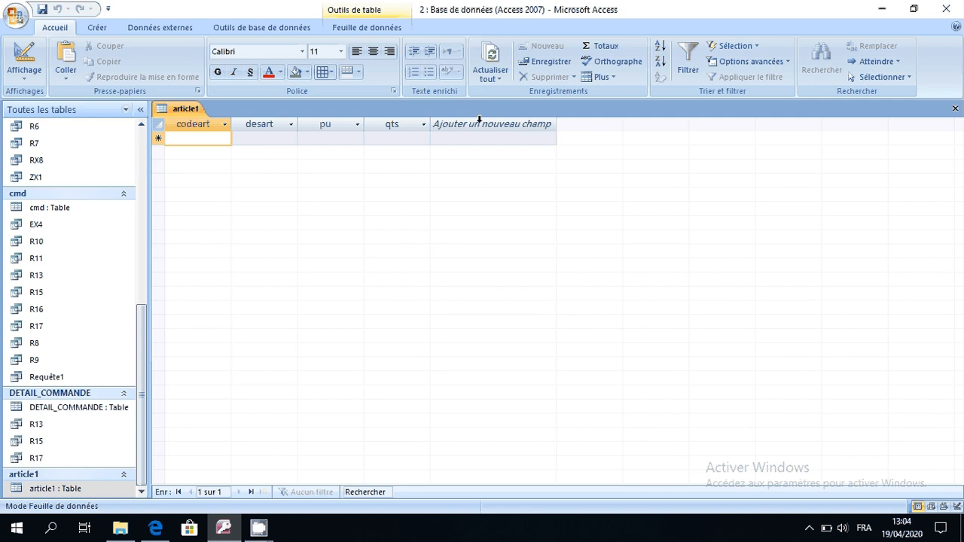
click(956, 109)
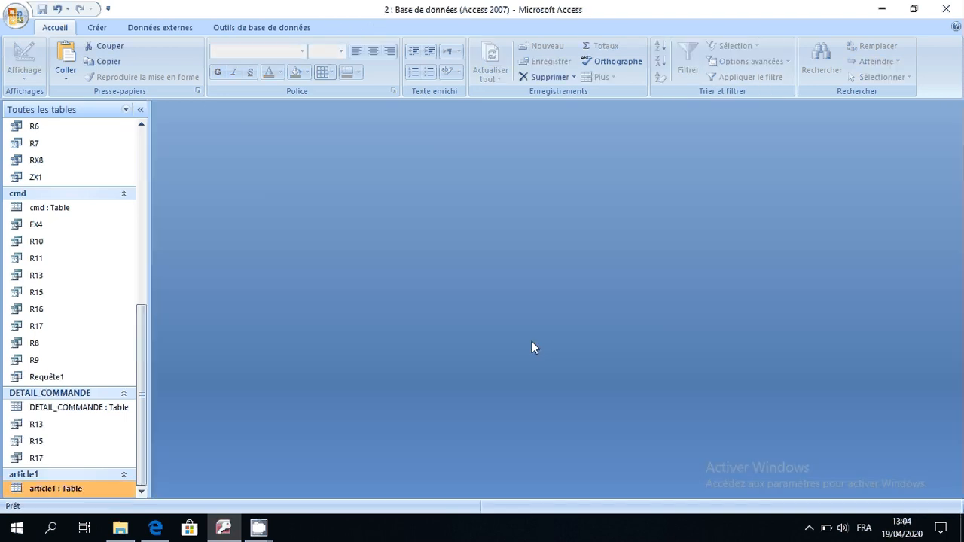
drag(144, 401, 149, 235)
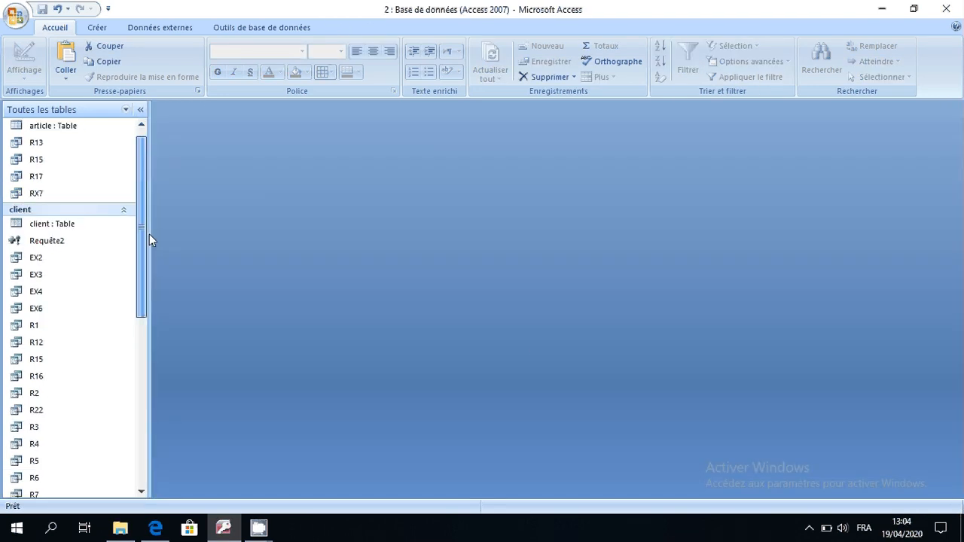
double_click(76, 125)
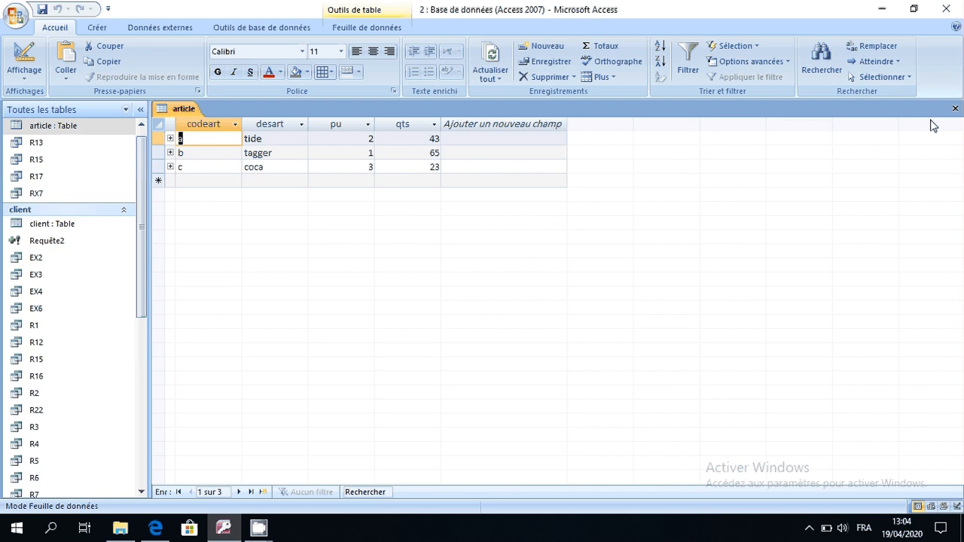
click(956, 108)
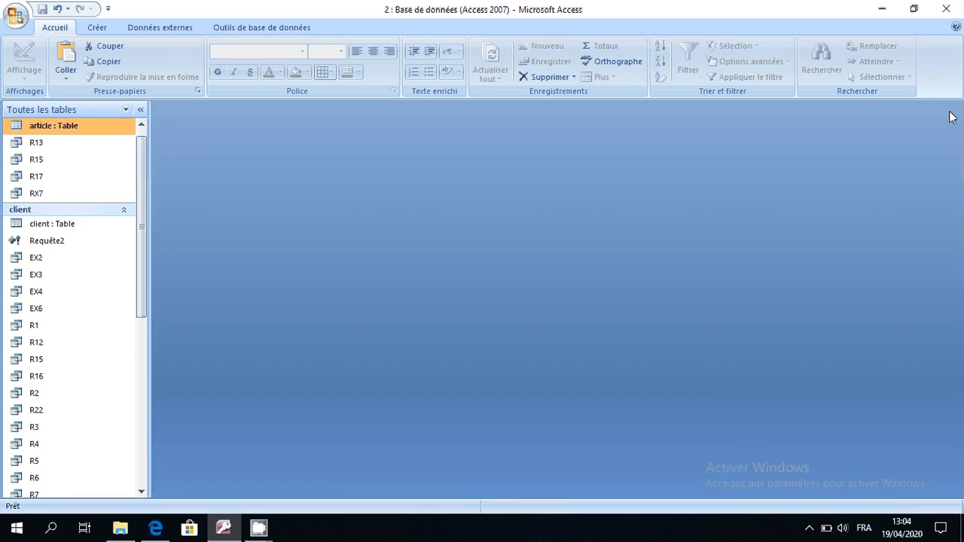
- Create a new query in design mode with the article table as its only source
click(97, 28)
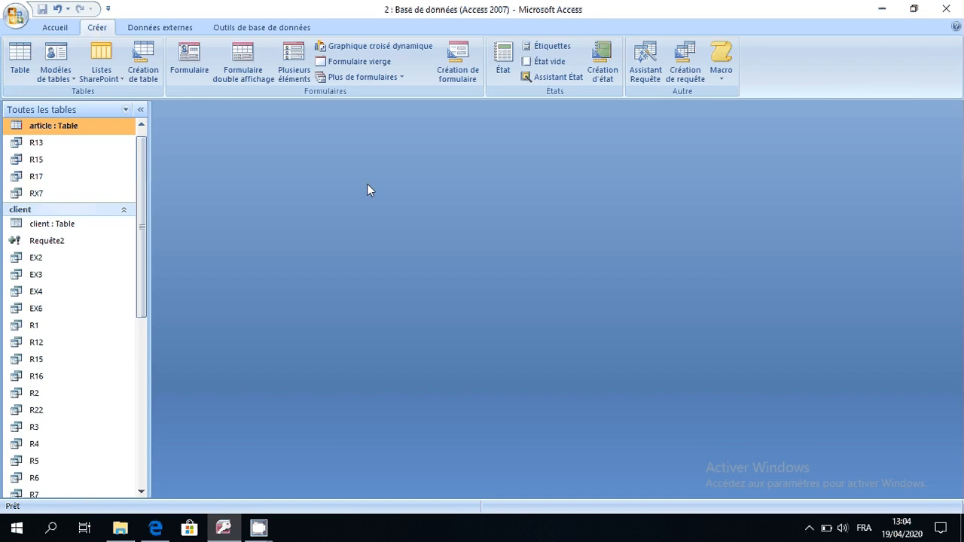
click(682, 60)
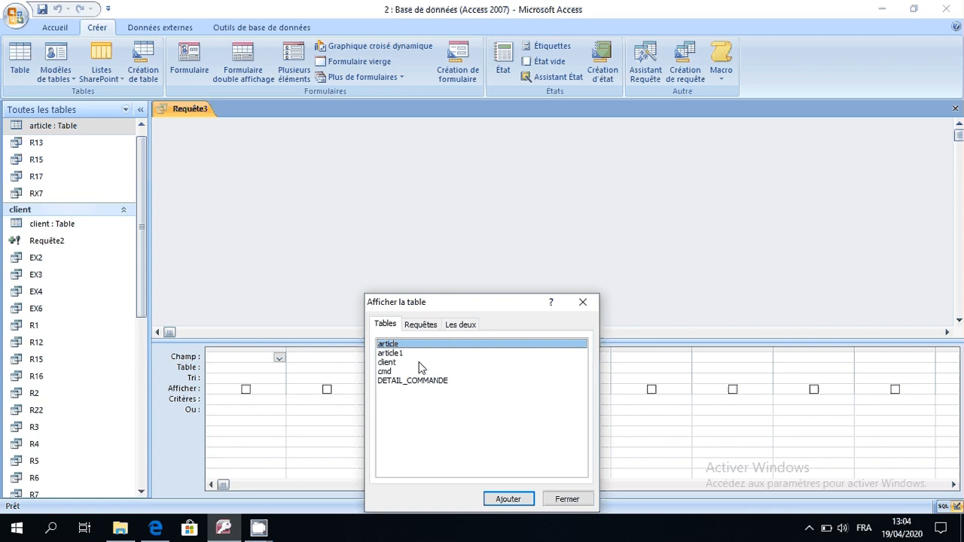
click(500, 501)
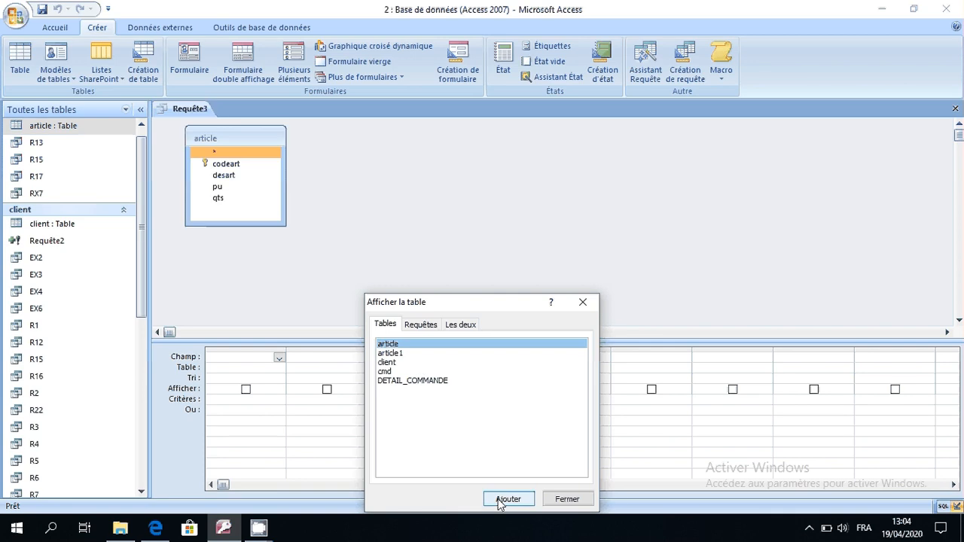
click(587, 303)
click(218, 175)
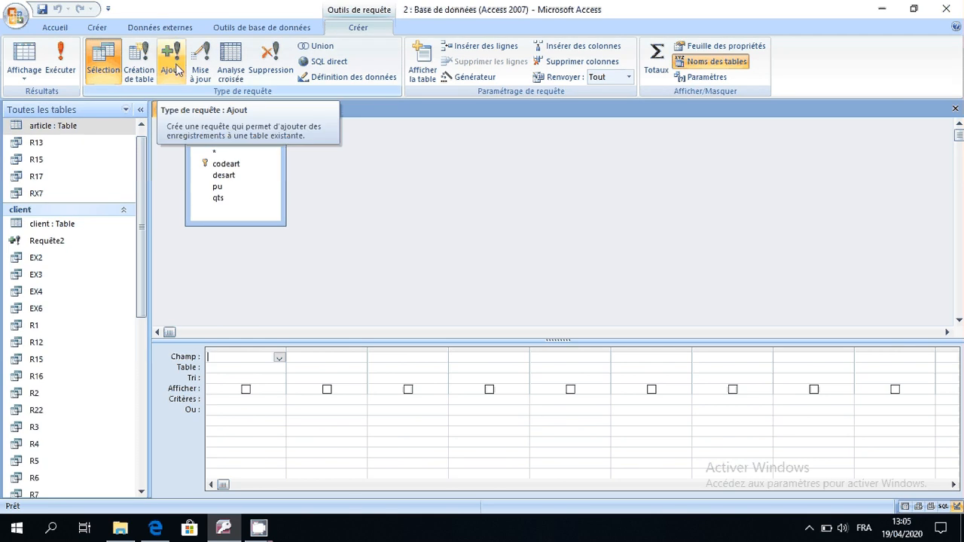
- Turn the query into an append query (Ajout) that targets the article1 table in the current database
click(172, 63)
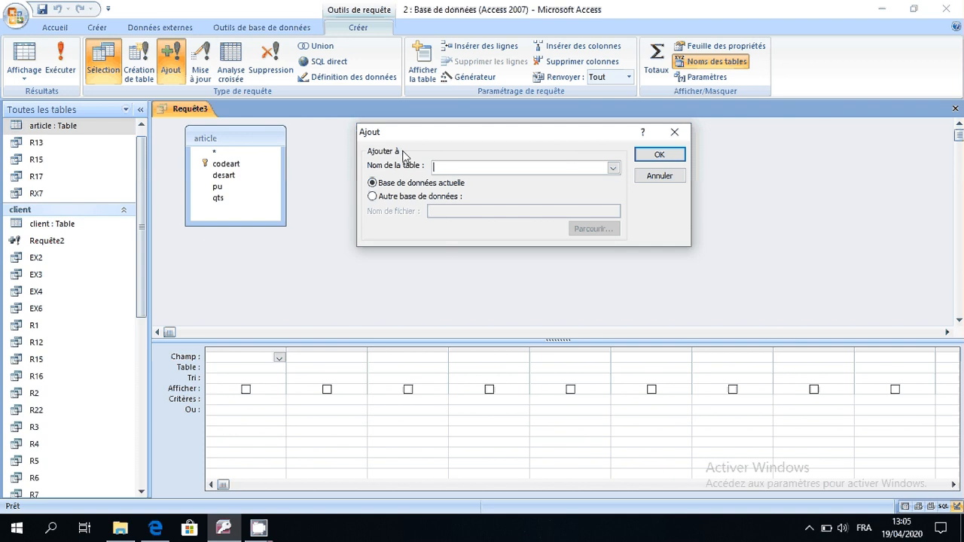
click(614, 169)
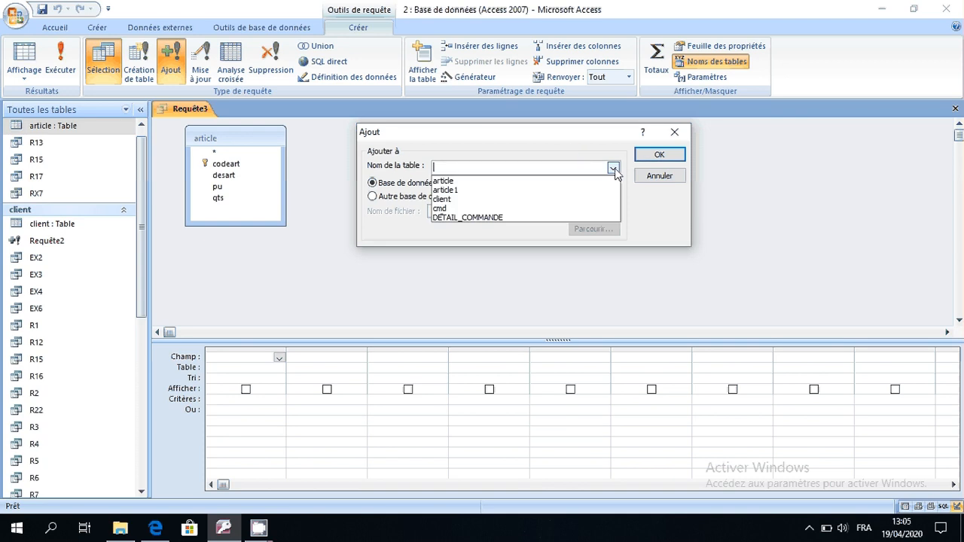
click(552, 189)
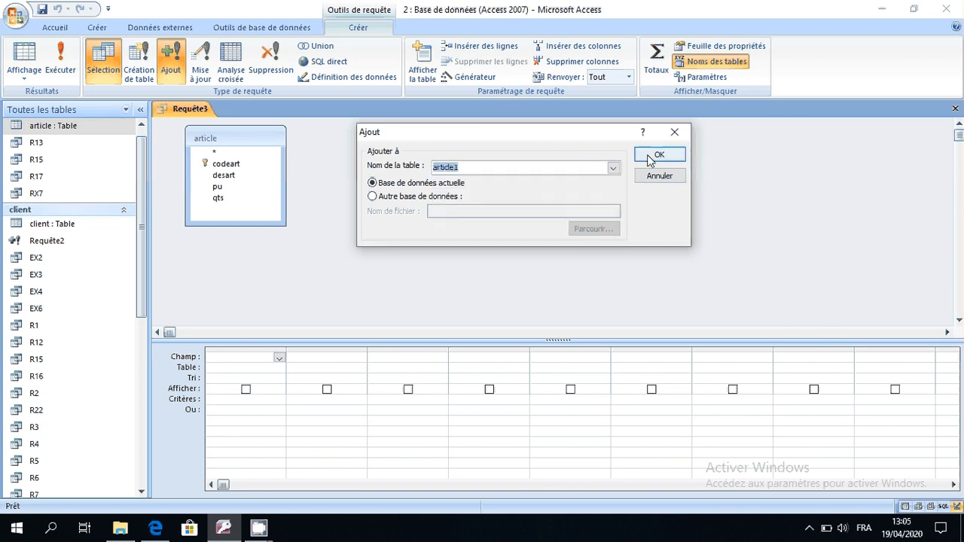
click(649, 159)
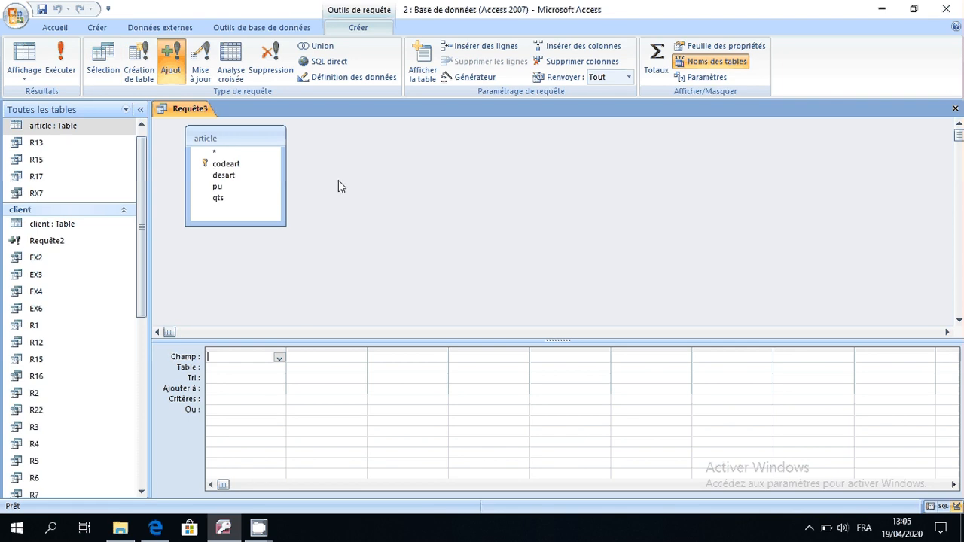
- Add the fields codeart, desart, pu and qts from the article table to the query grid
click(226, 163)
double_click(226, 164)
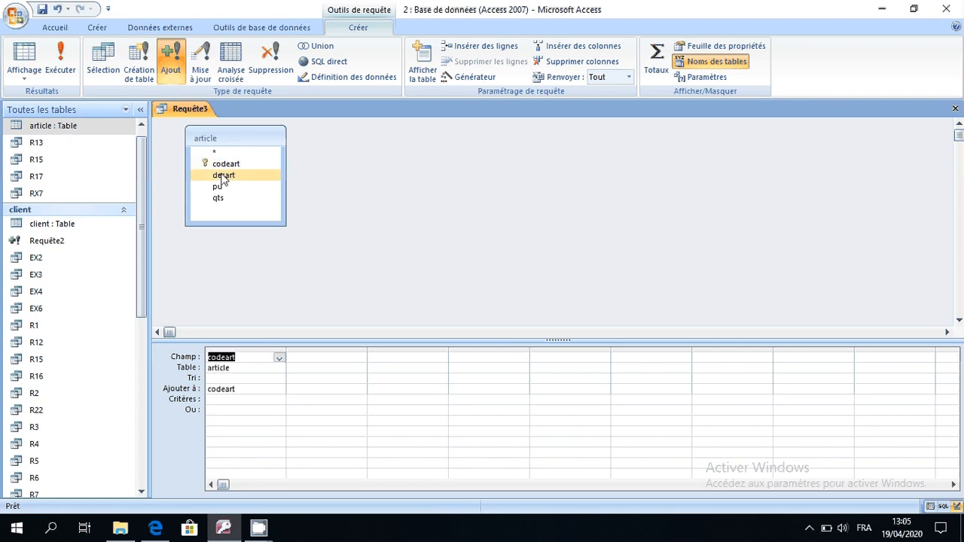
click(224, 177)
double_click(224, 175)
double_click(217, 187)
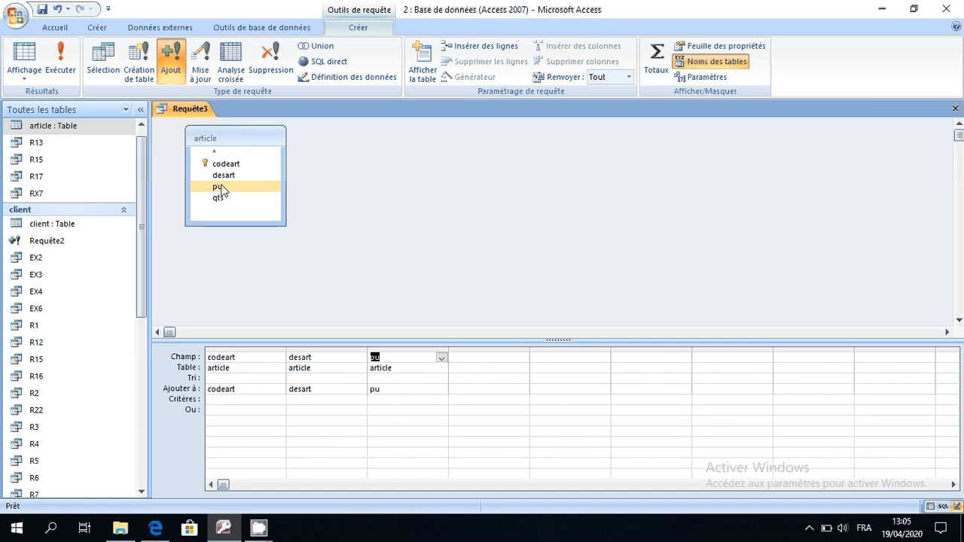
double_click(219, 198)
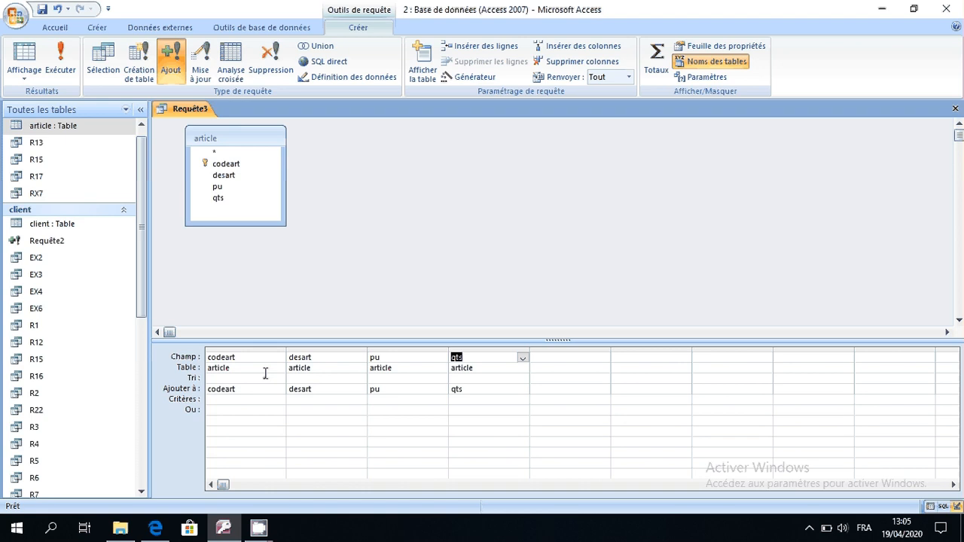
click(222, 204)
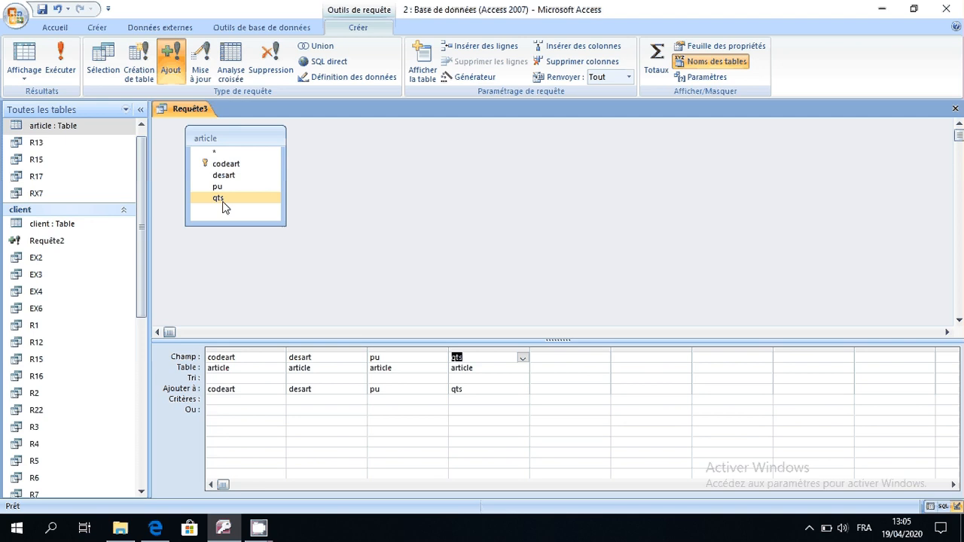
- Set the criterion of the qts field to >40, run the append query and confirm adding the rows
click(455, 399)
click(456, 400)
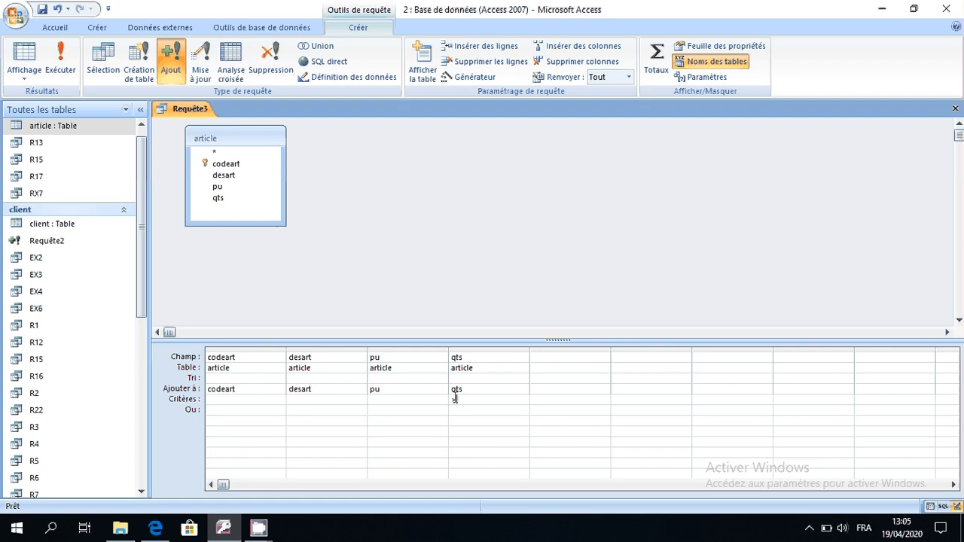
text(>30)
key(BackSpace)
text(5)
key(BackSpace)
text(40)
click(65, 72)
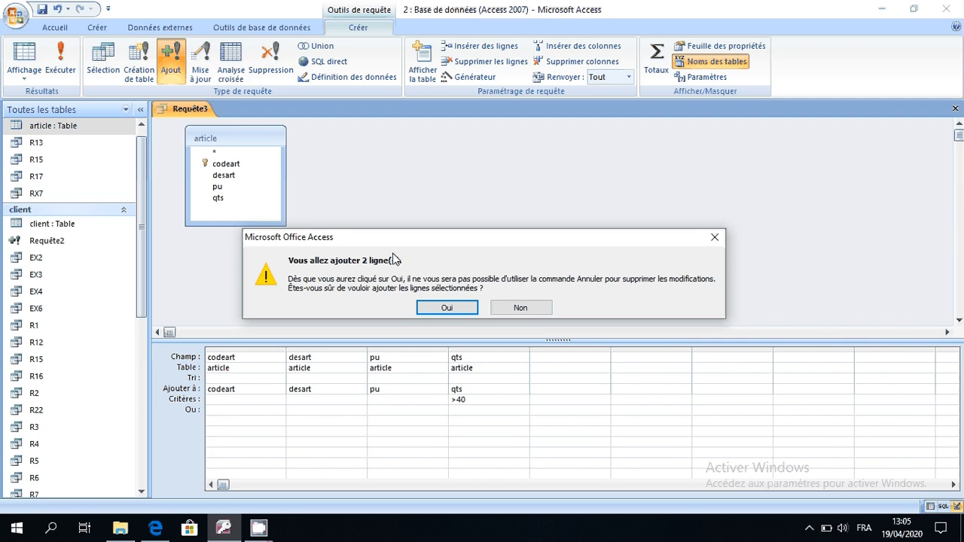
click(430, 309)
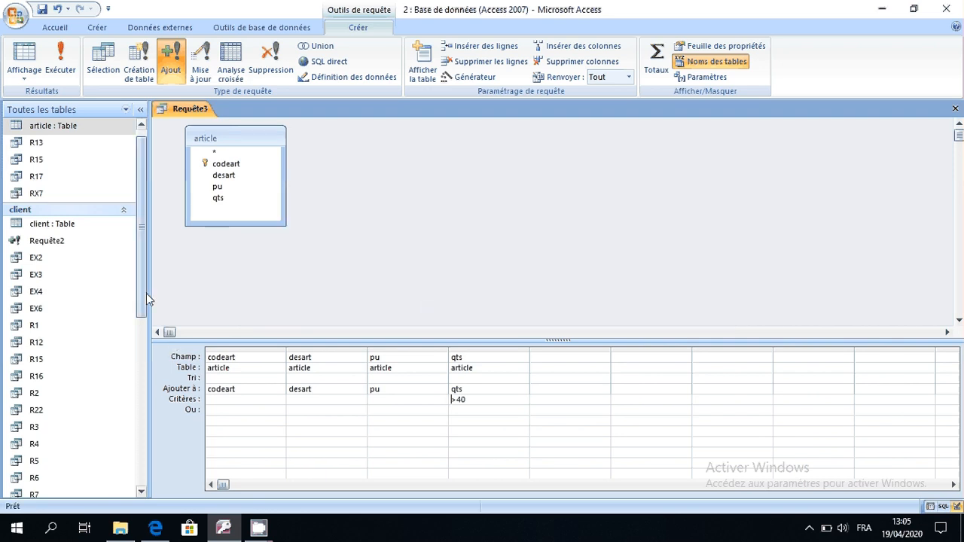
- Open the article1 table to check the appended articles and close it again
drag(143, 293, 144, 471)
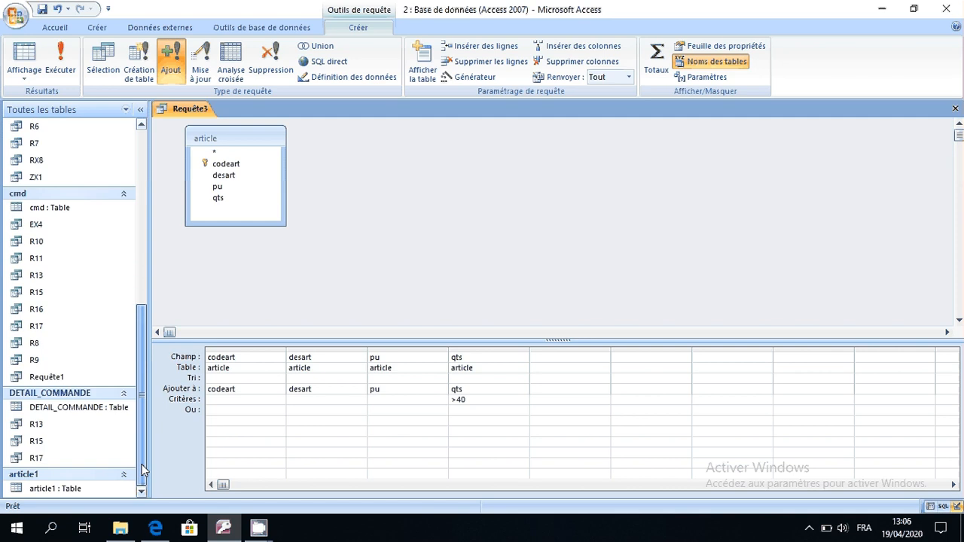
double_click(62, 490)
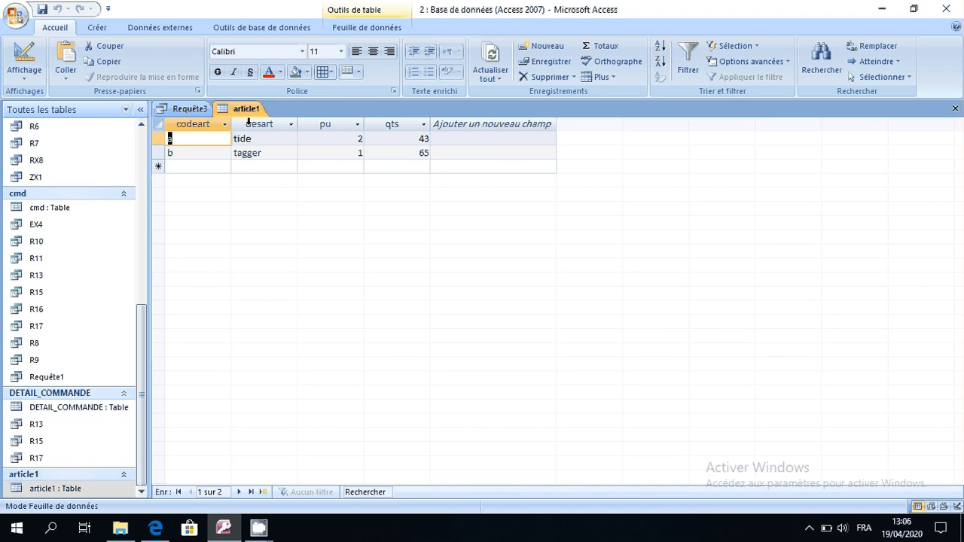
click(955, 108)
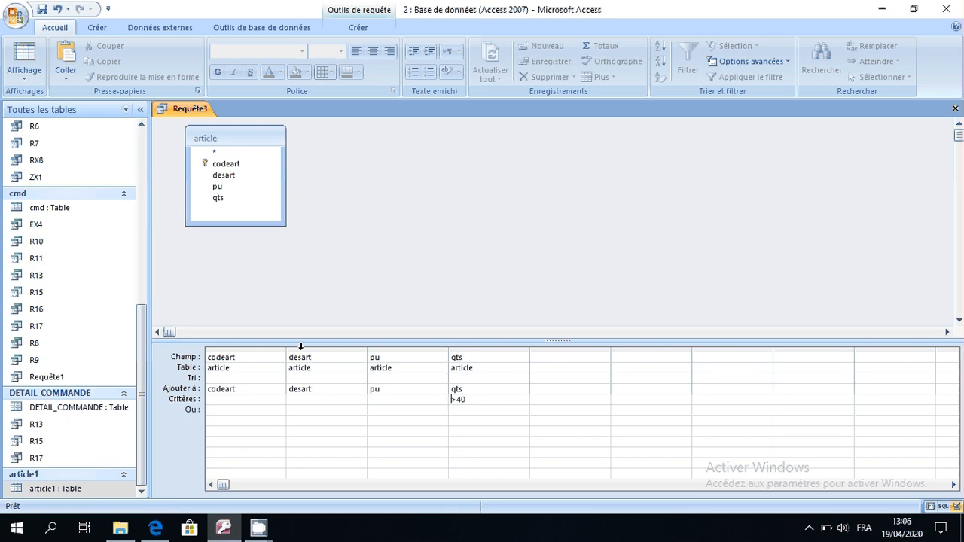
click(226, 163)
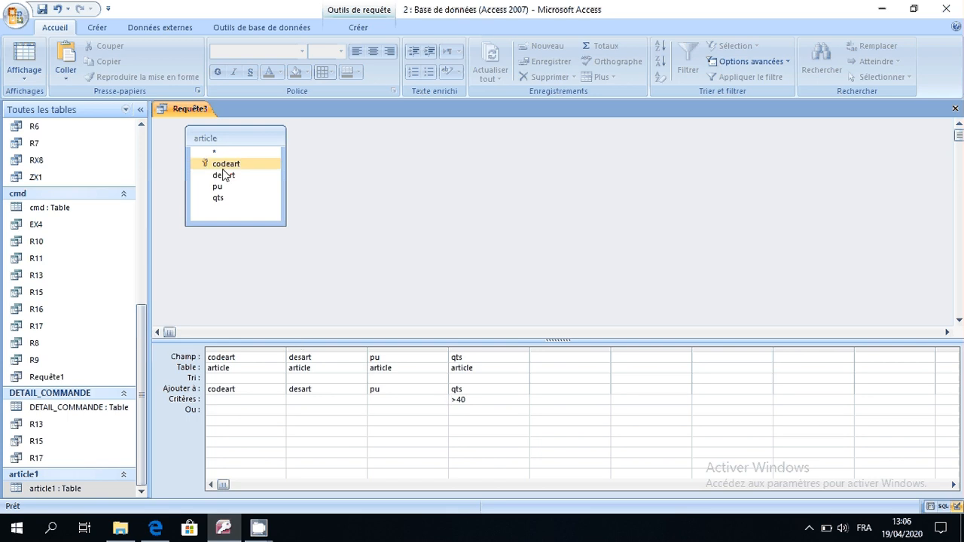
click(230, 174)
click(216, 155)
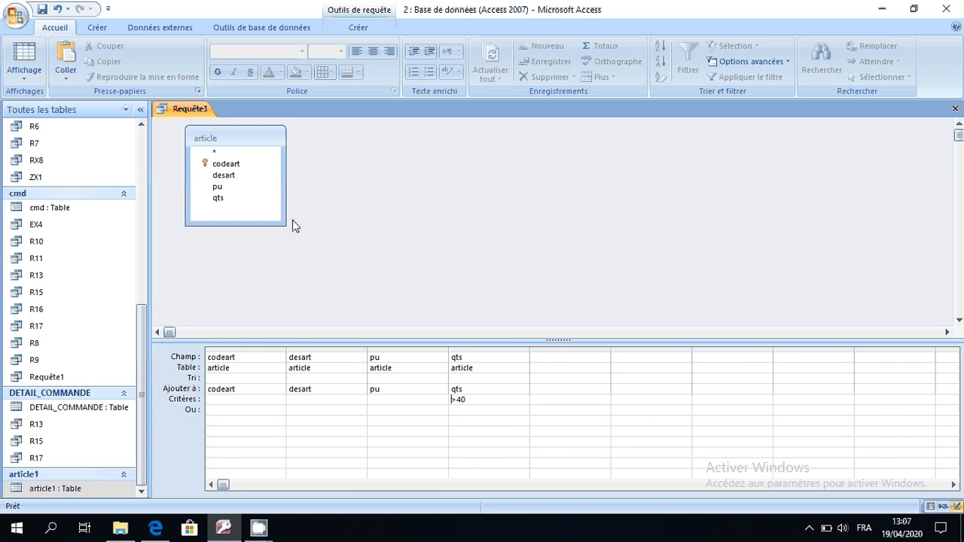
- Close the append query and save it under the name Requête3
click(956, 109)
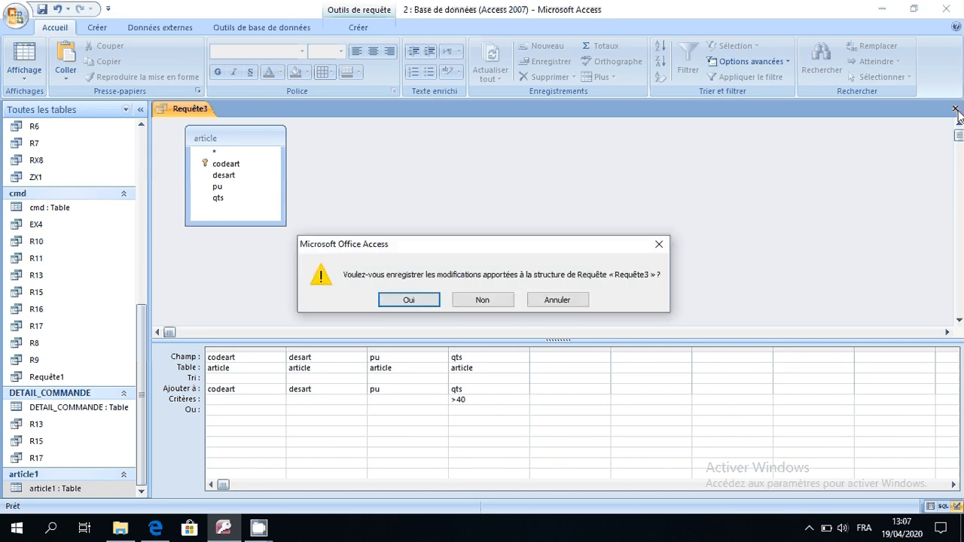
click(419, 302)
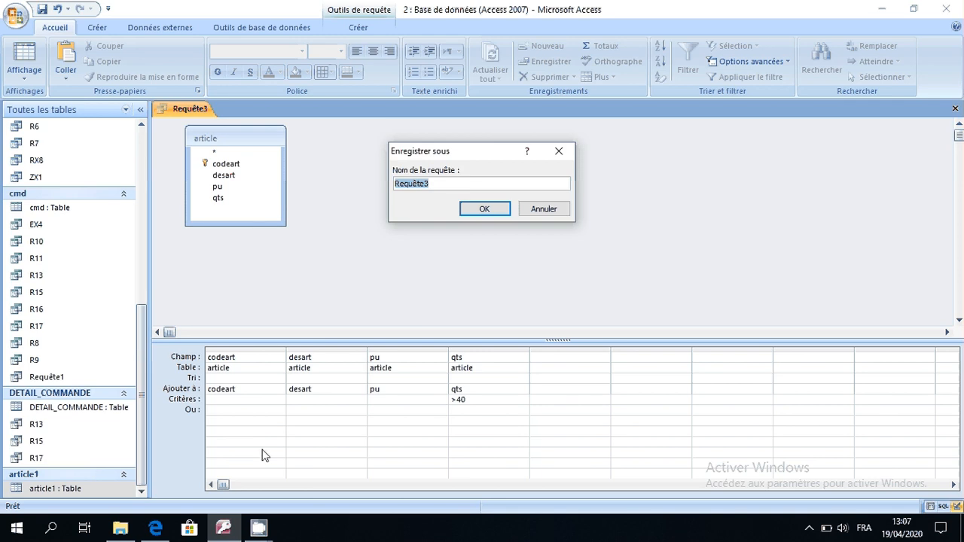
click(482, 209)
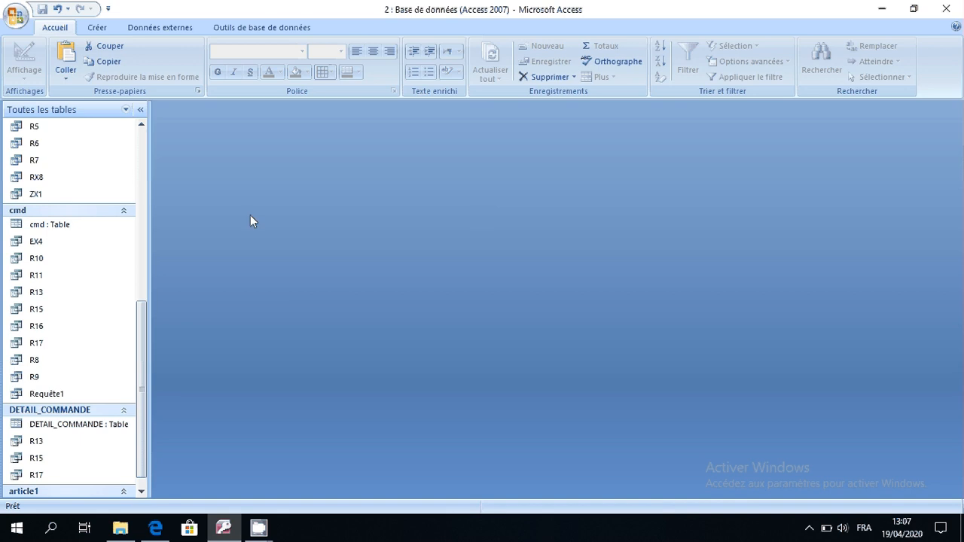
- Switch to the BASES-DE-DONNEES1 PDF in Edge and read section III.7 on update queries with its exercises
click(164, 530)
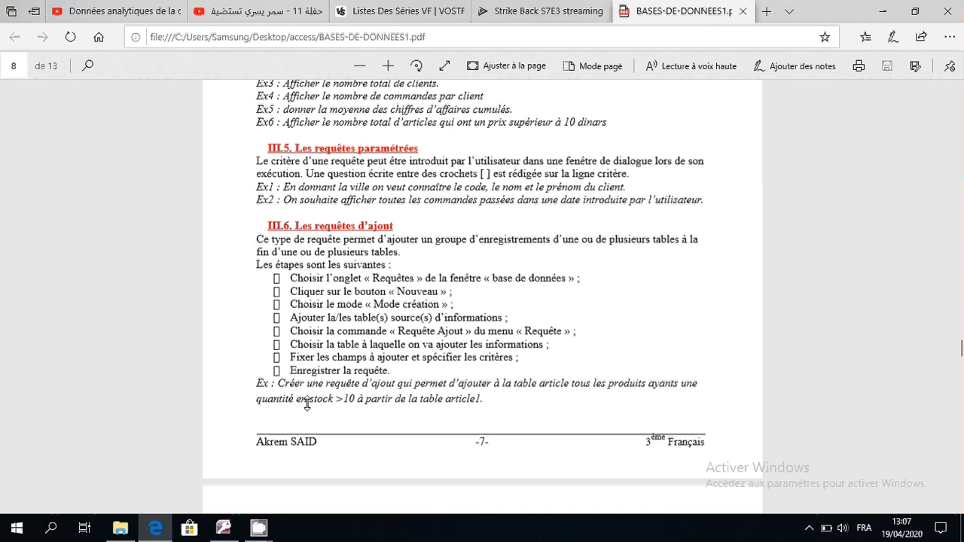
scroll(319, 388, down, 1)
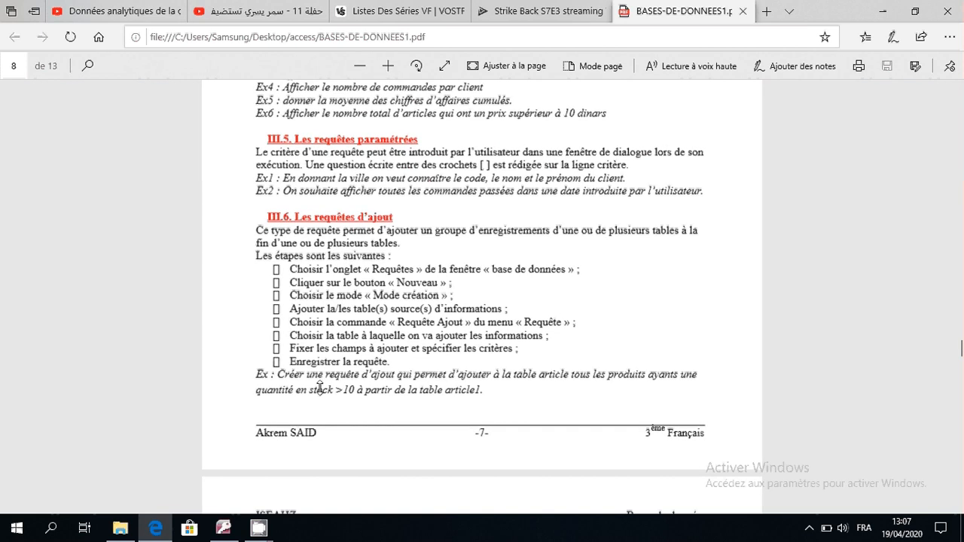
scroll(319, 388, down, 5)
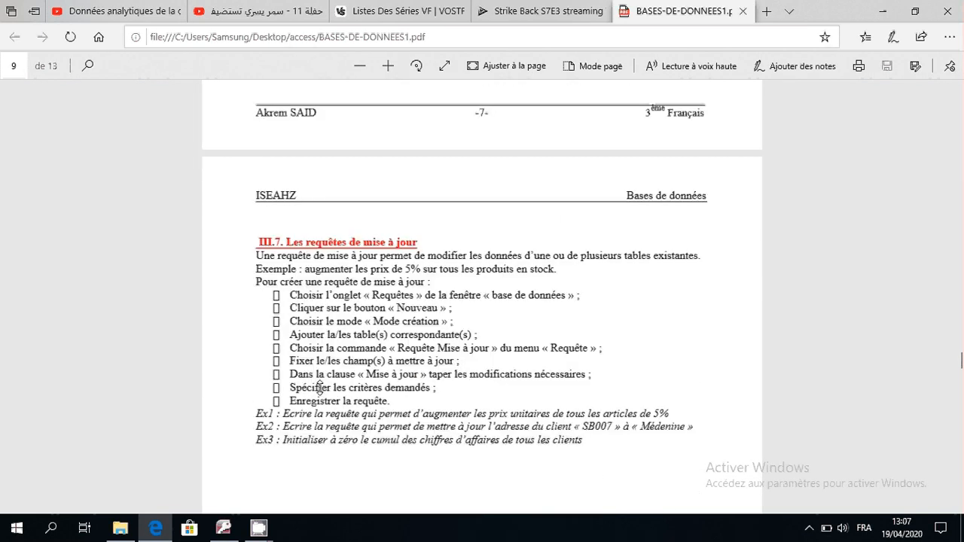
scroll(319, 387, down, 1)
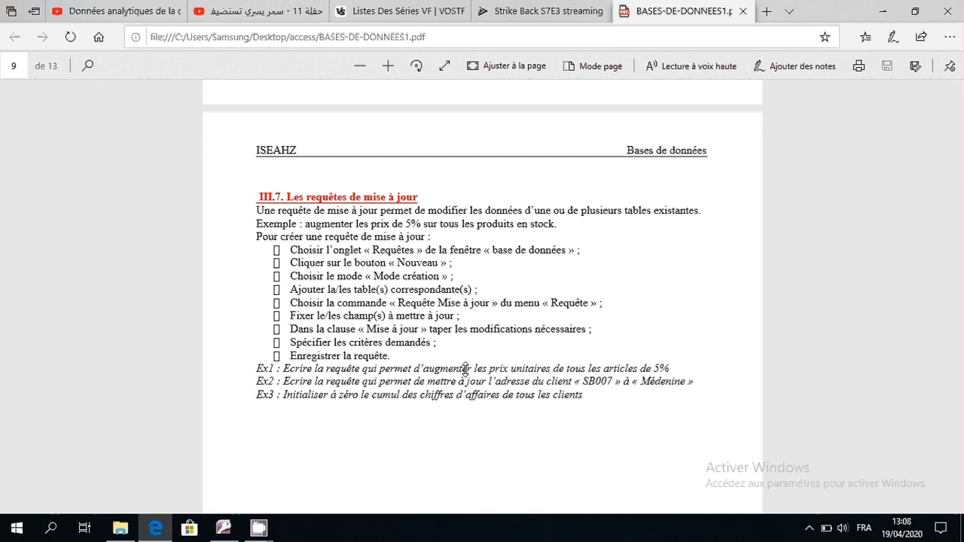
- Switch back to Access and create another query in design mode based only on the article table
click(224, 529)
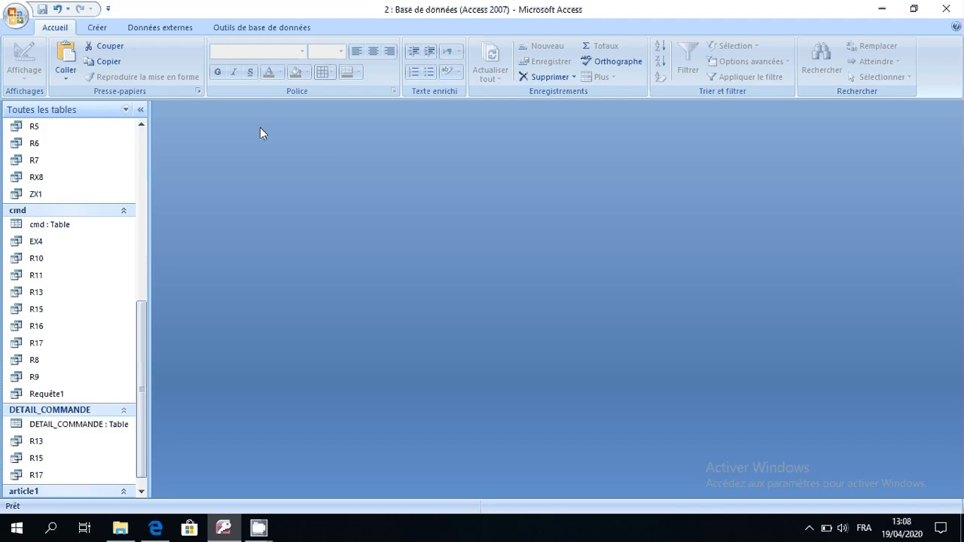
click(100, 28)
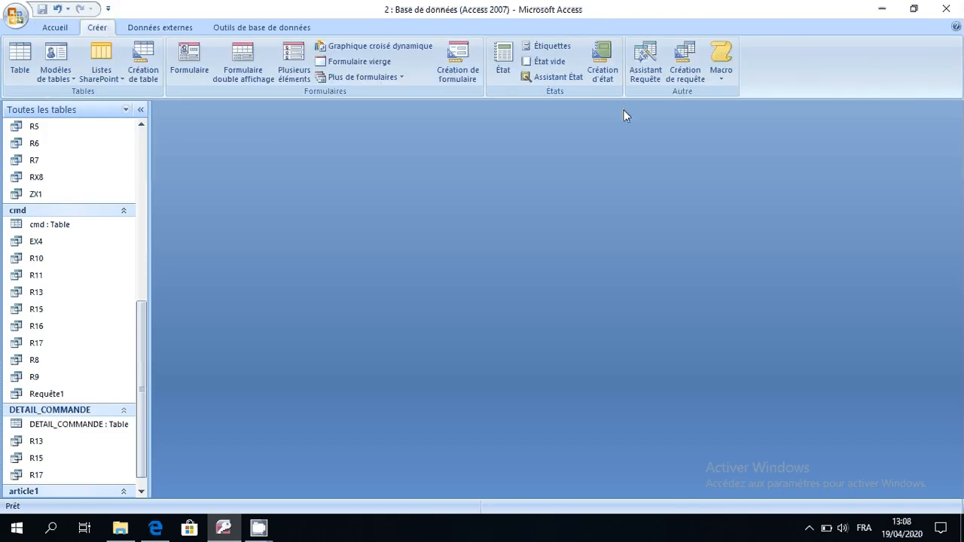
click(695, 65)
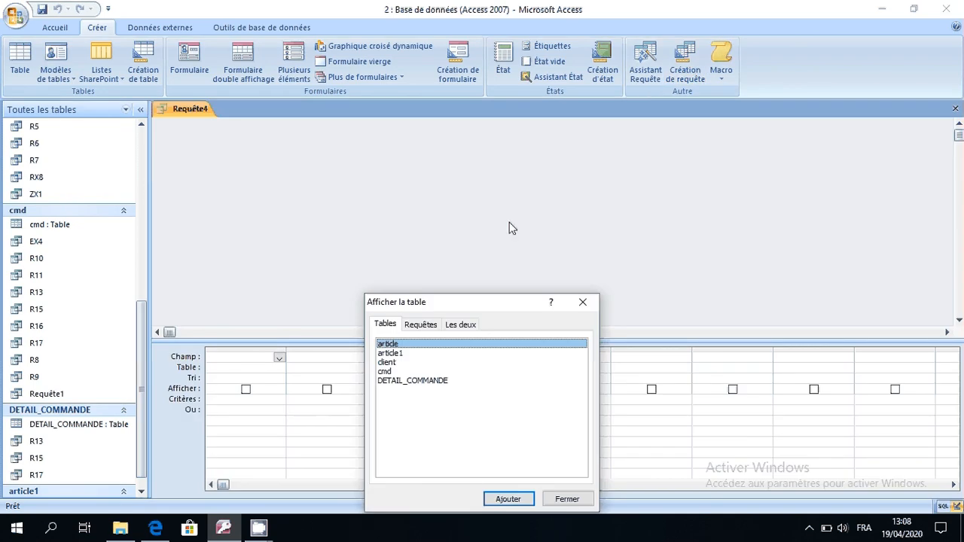
click(506, 501)
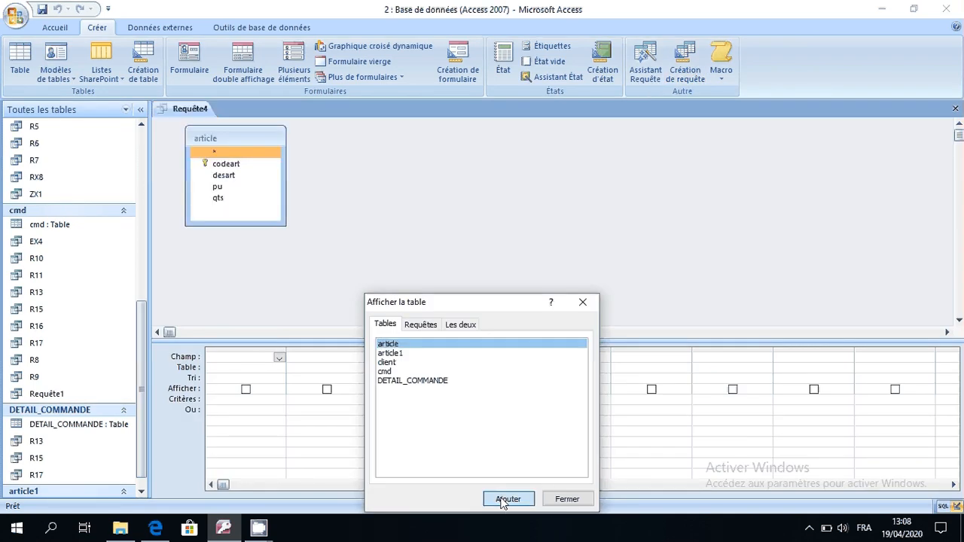
click(585, 303)
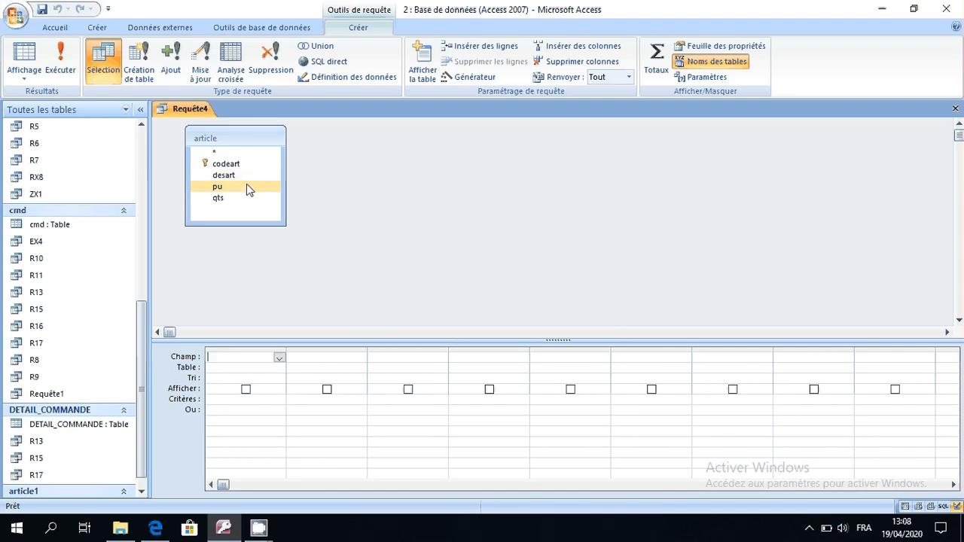
- Turn the query into an update query (Mise à jour) that updates the pu field to pu+pu*0,05
click(205, 77)
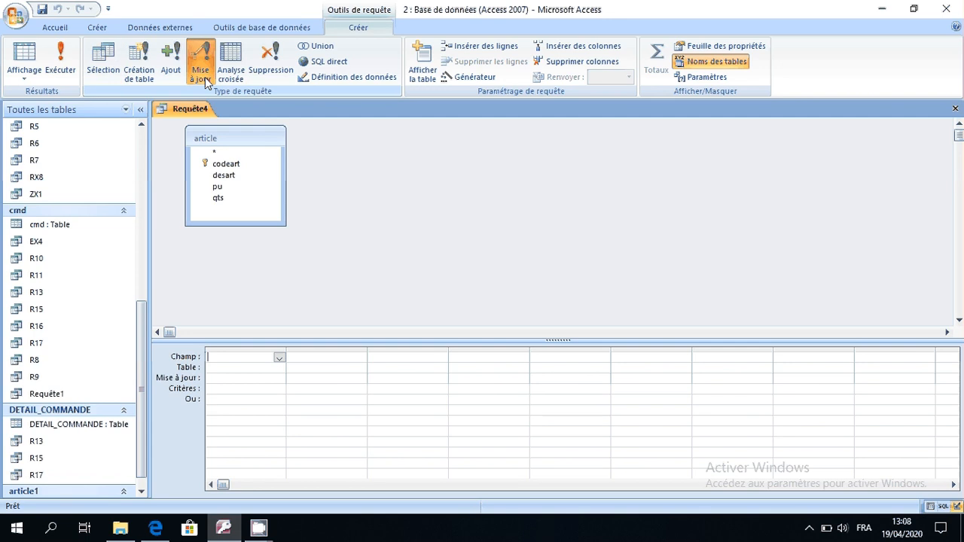
double_click(220, 188)
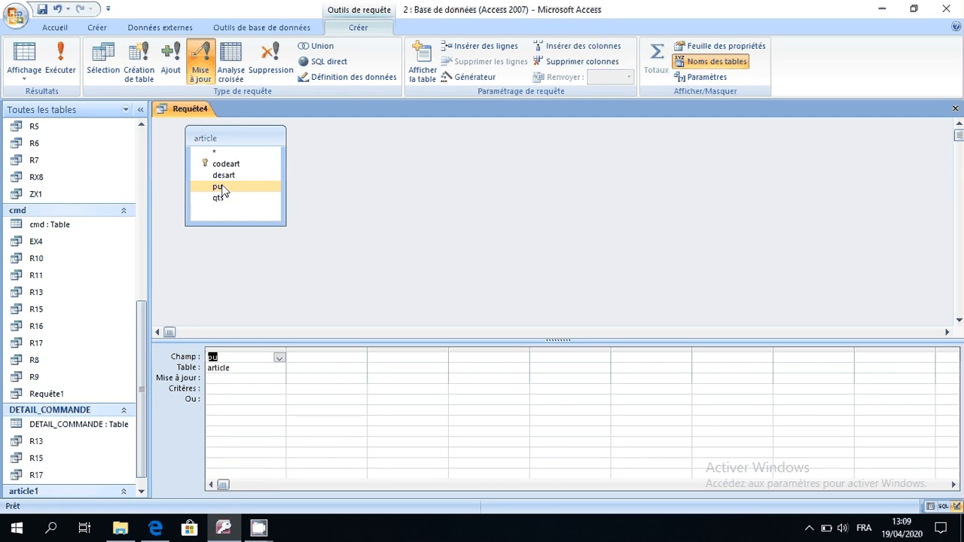
click(214, 379)
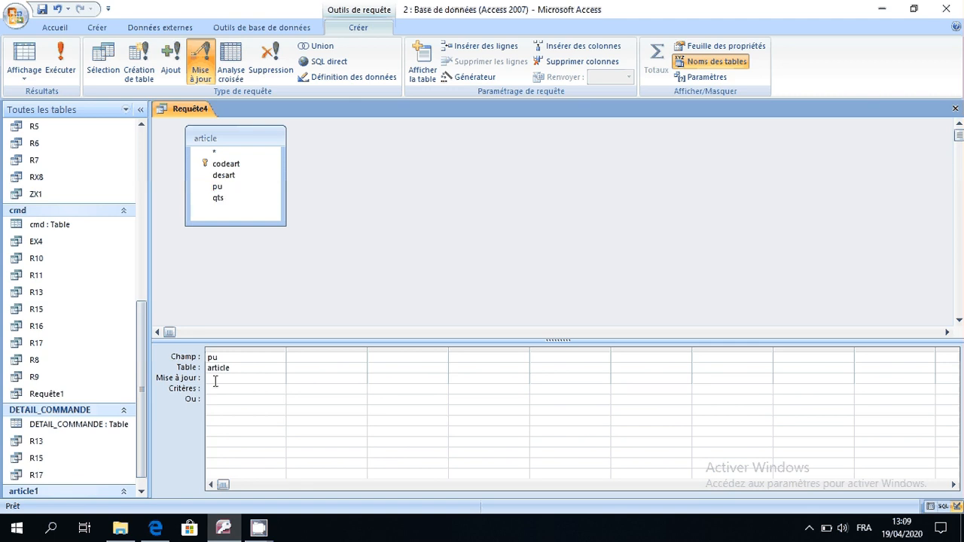
text(p^^)
key(BackSpace)
text(u)
text(=)
text(pu)
text(%)
key(BackSpace)
text(*0,05)
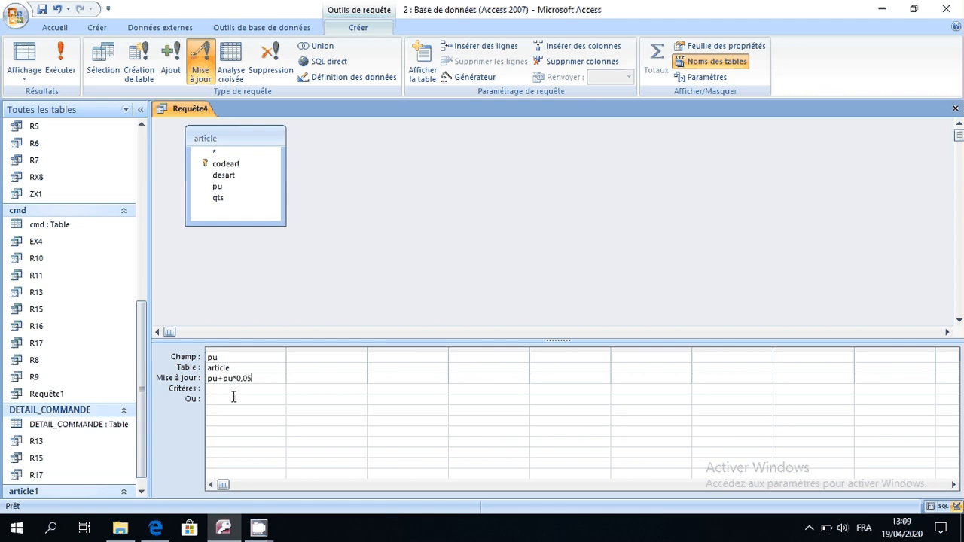
click(258, 528)
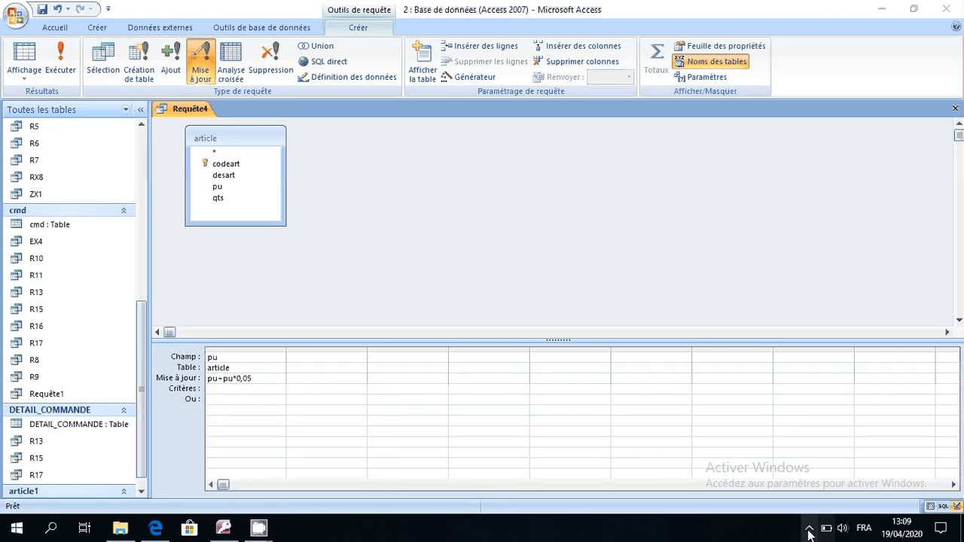
click(809, 528)
right_click(809, 499)
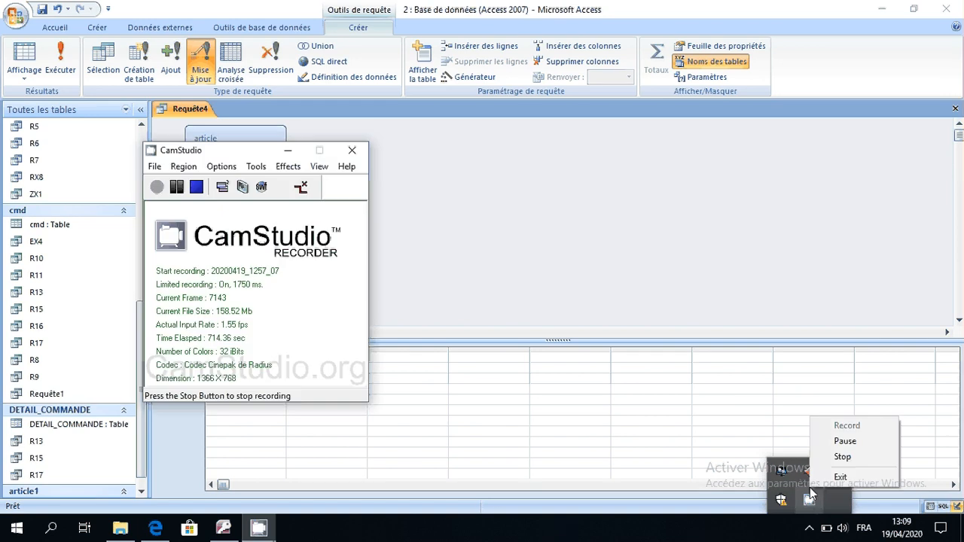
click(842, 444)
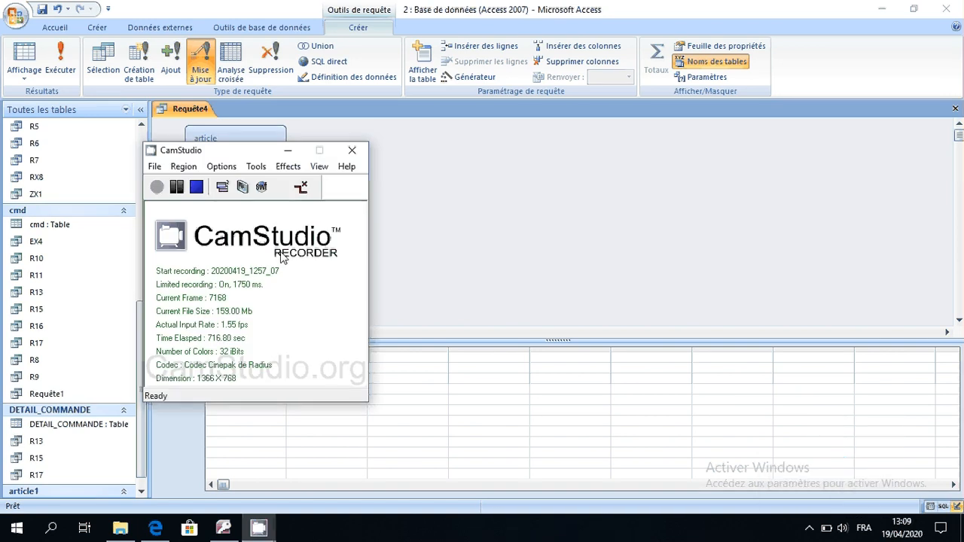
click(177, 188)
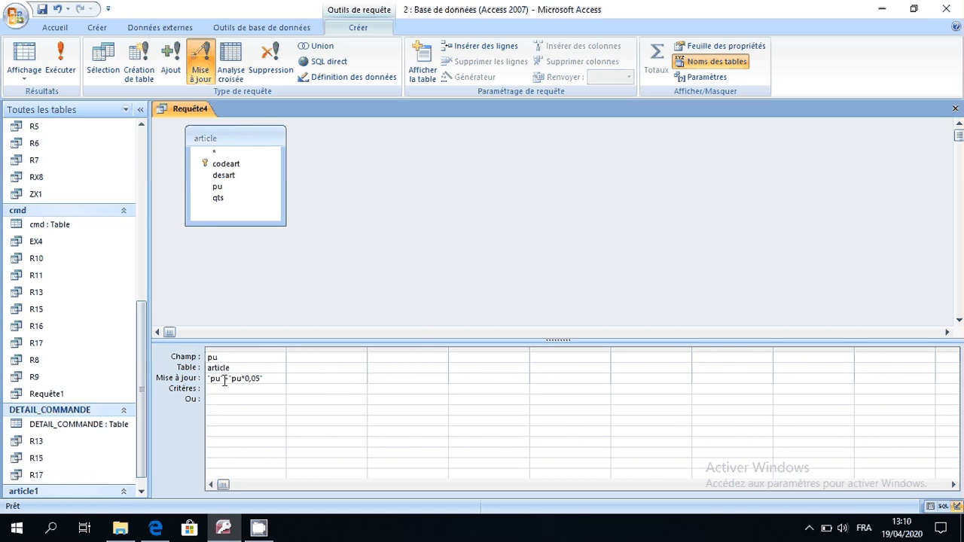
- Run the update query, confirm updating the rows and continue despite the conversion errors
click(62, 70)
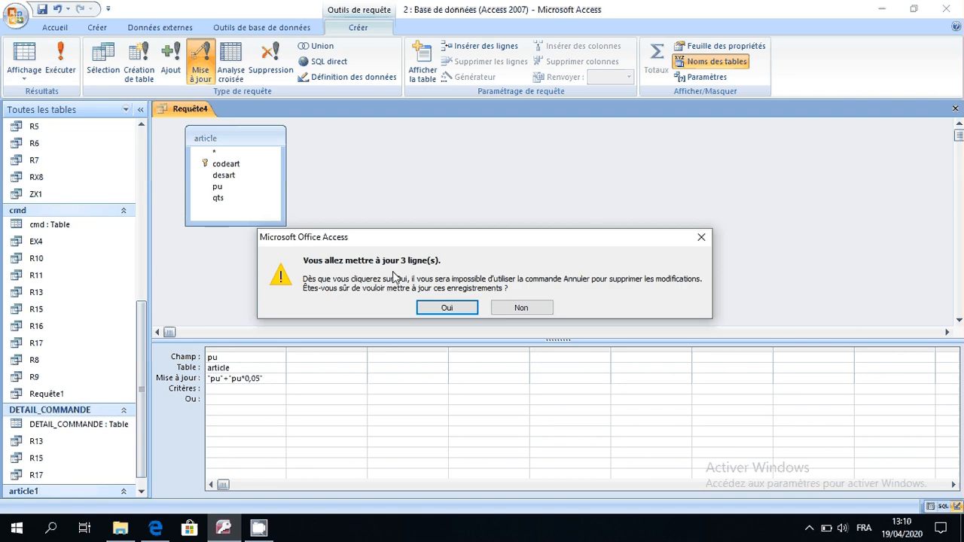
click(440, 307)
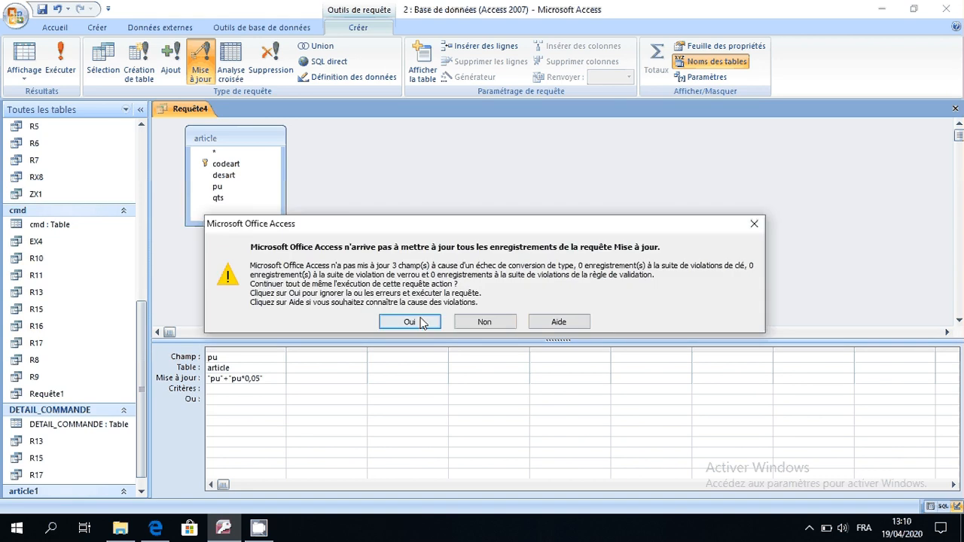
click(422, 323)
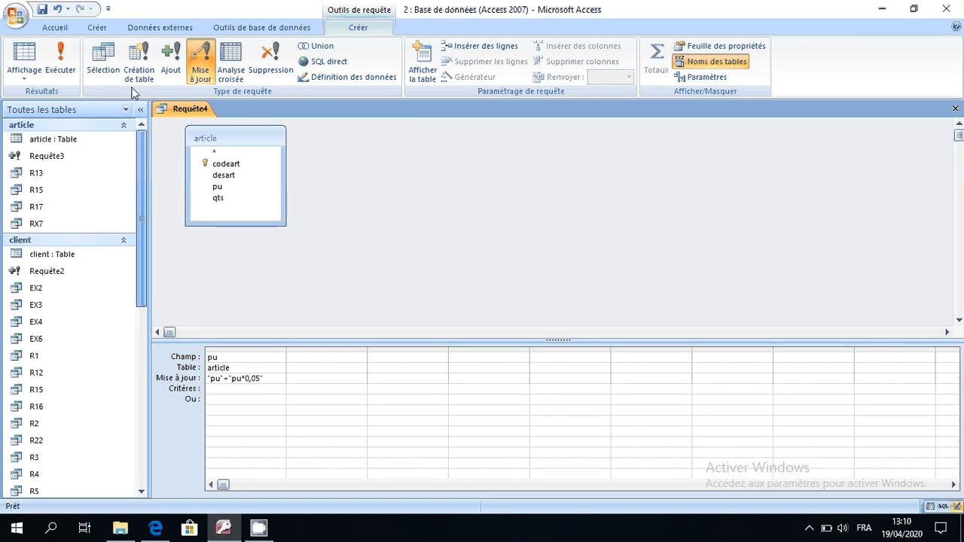
- In the article table, enter the pu values 56 for tide, 34 for tagger and 12 for coca, and close the table
click(78, 143)
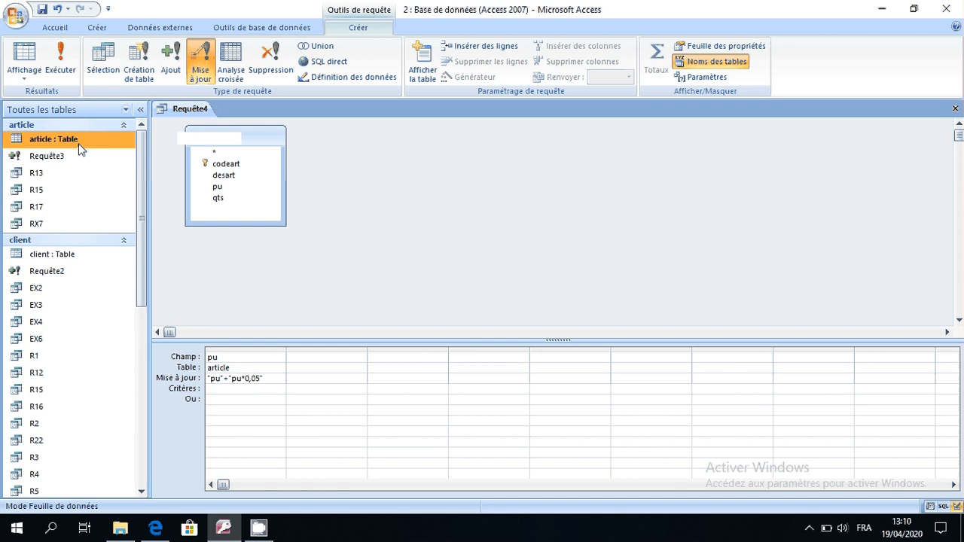
double_click(78, 140)
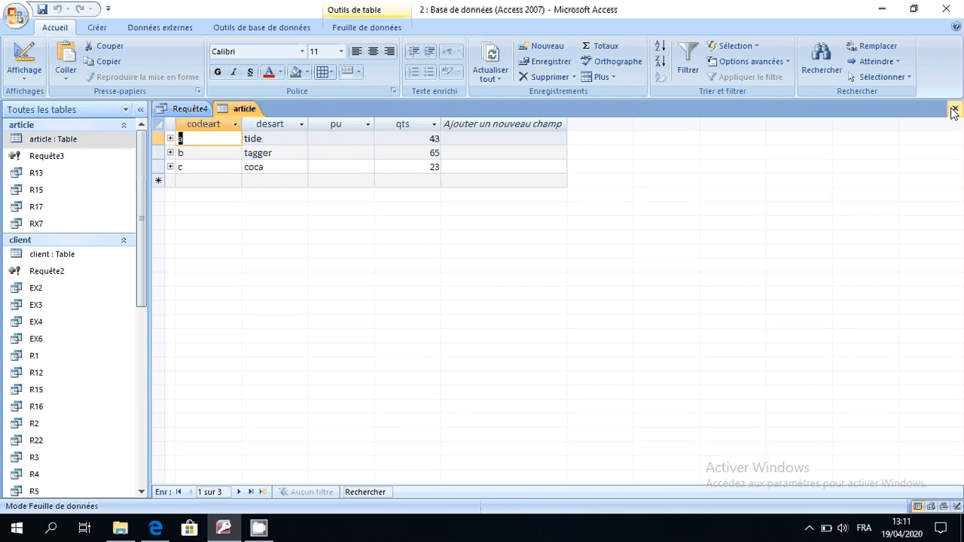
click(350, 138)
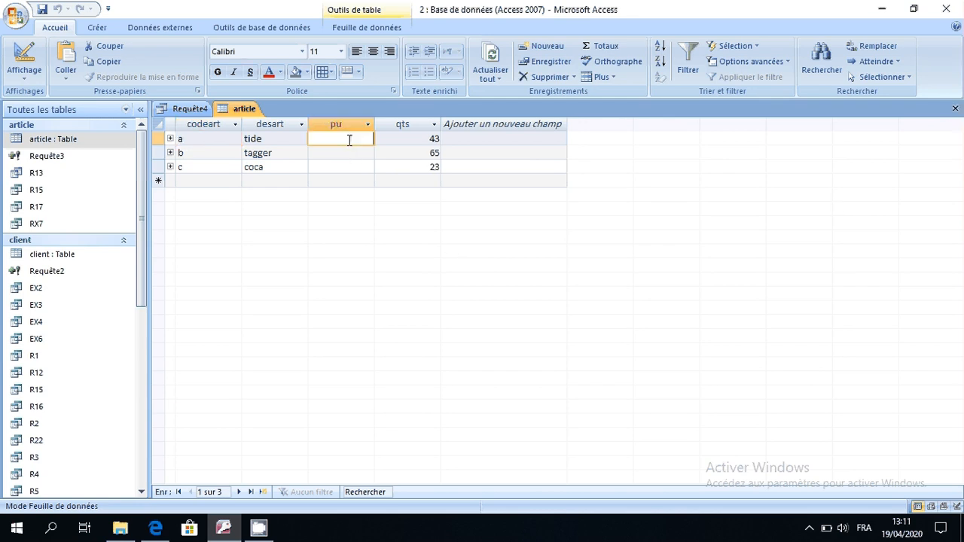
text(56)
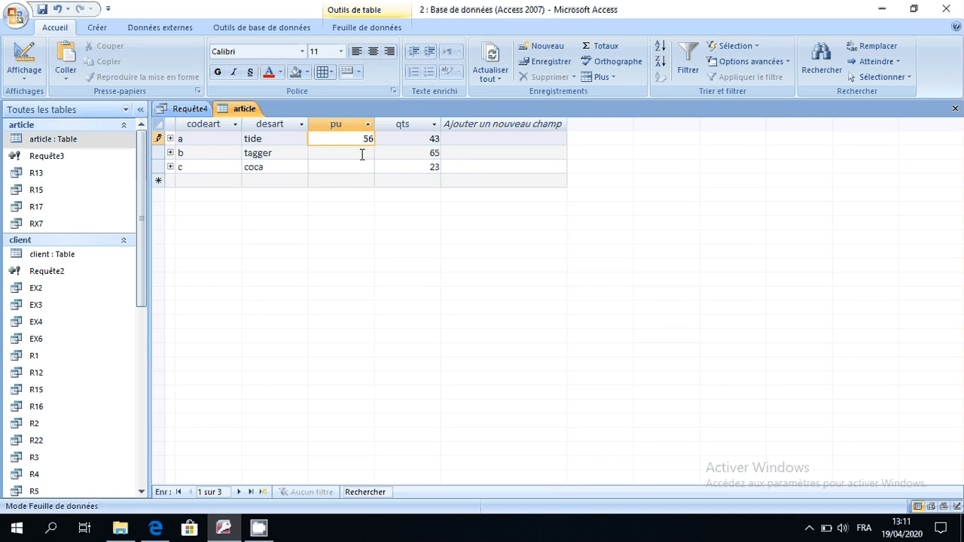
click(362, 155)
text(34)
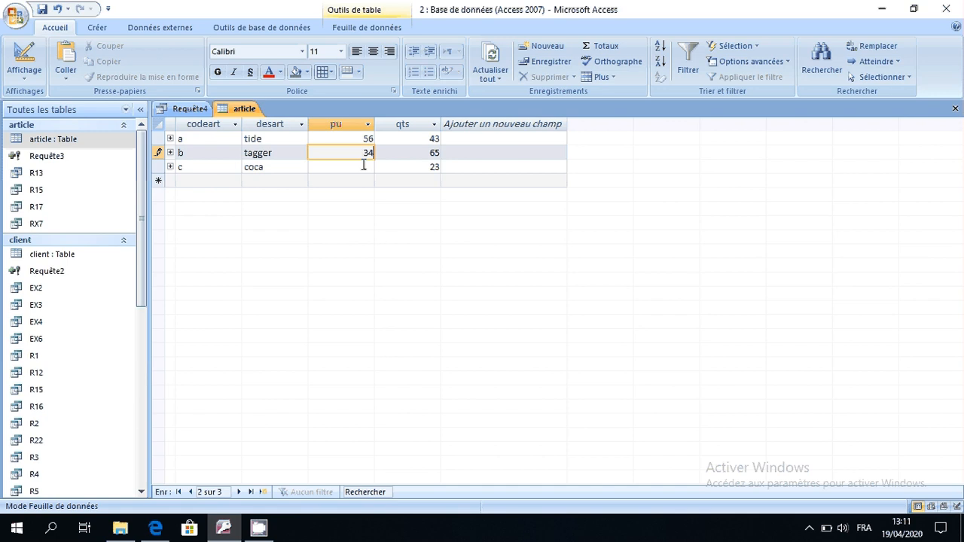
click(364, 166)
text(12)
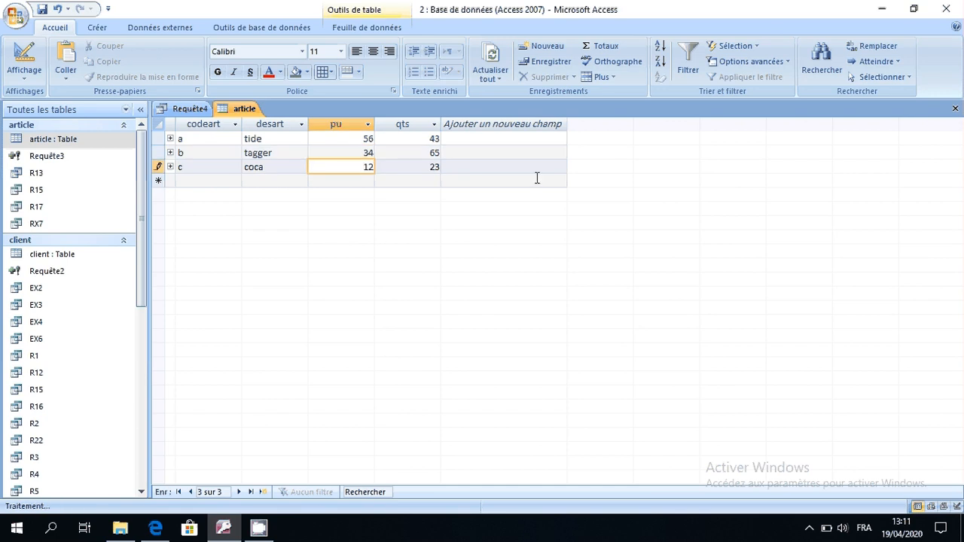
click(955, 109)
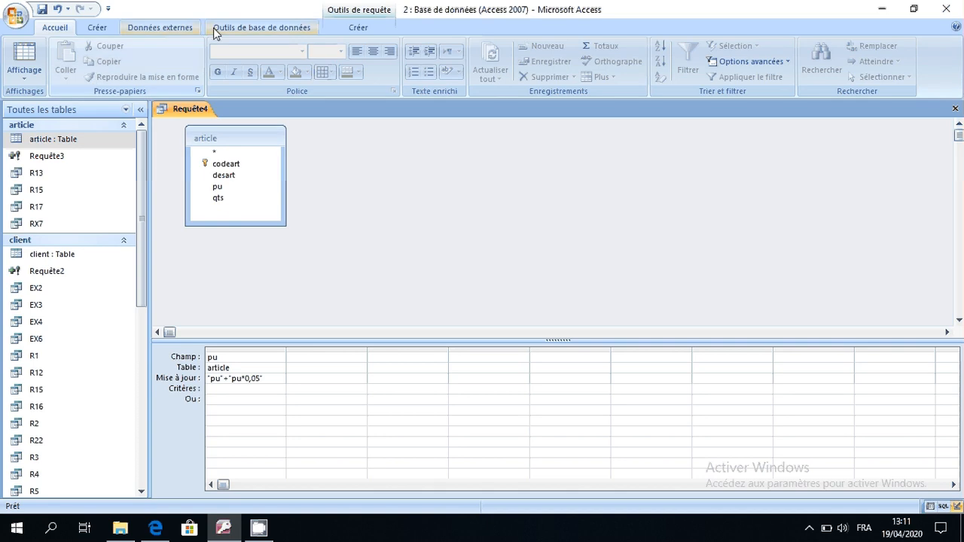
- Try to run the pu update query again, confirming the row update but declining to continue past the conversion errors
click(363, 27)
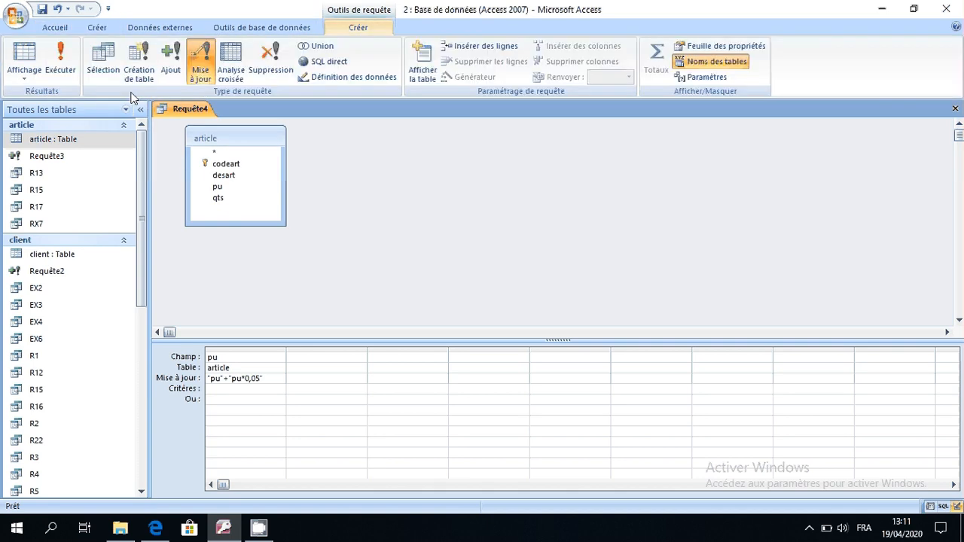
click(53, 71)
click(427, 311)
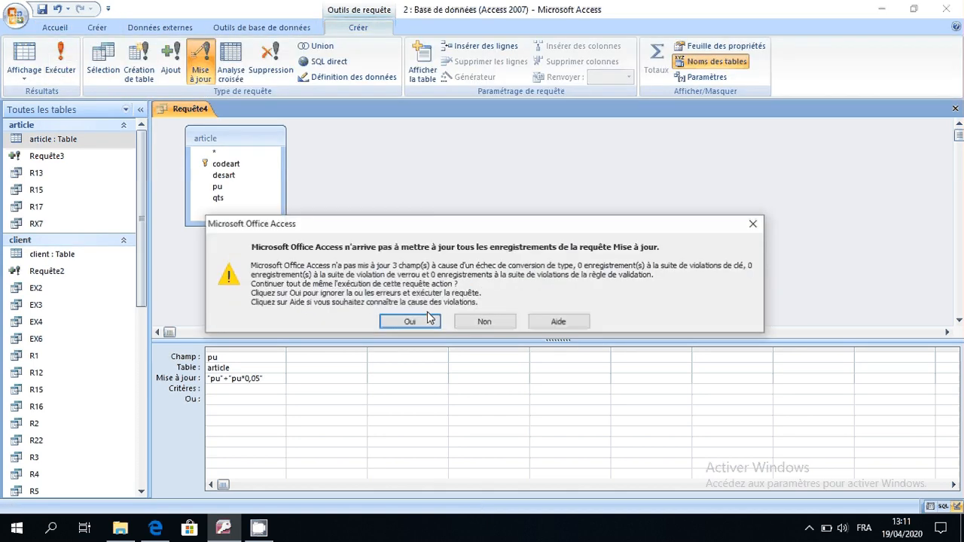
click(485, 322)
- Open the article table to check the pu values, and close it
click(85, 142)
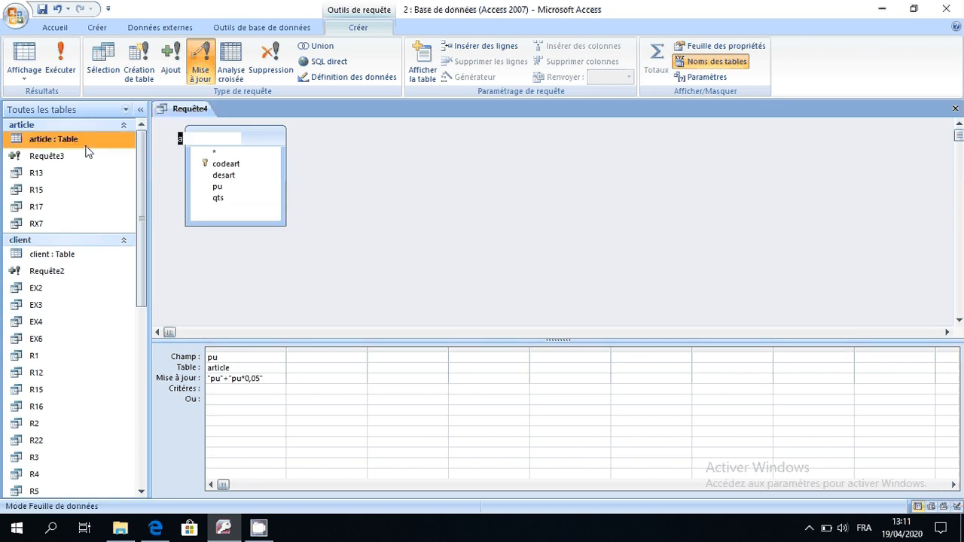
double_click(85, 143)
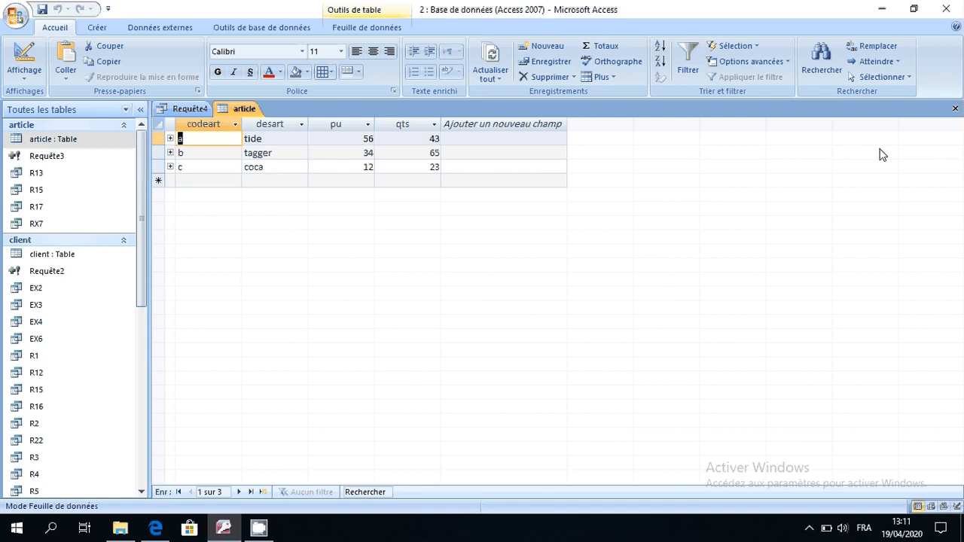
click(955, 109)
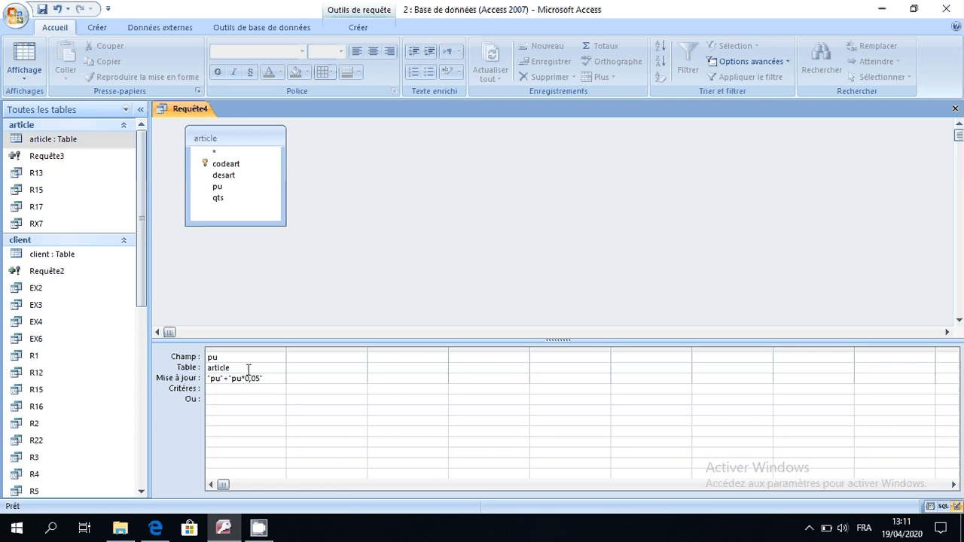
- Close the price update query and save it as Requête4
click(955, 110)
click(402, 291)
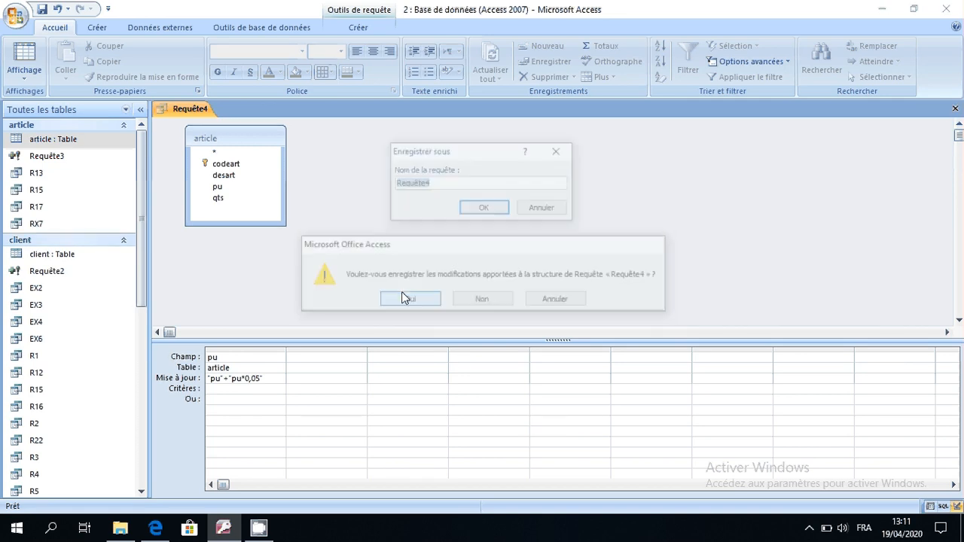
click(488, 208)
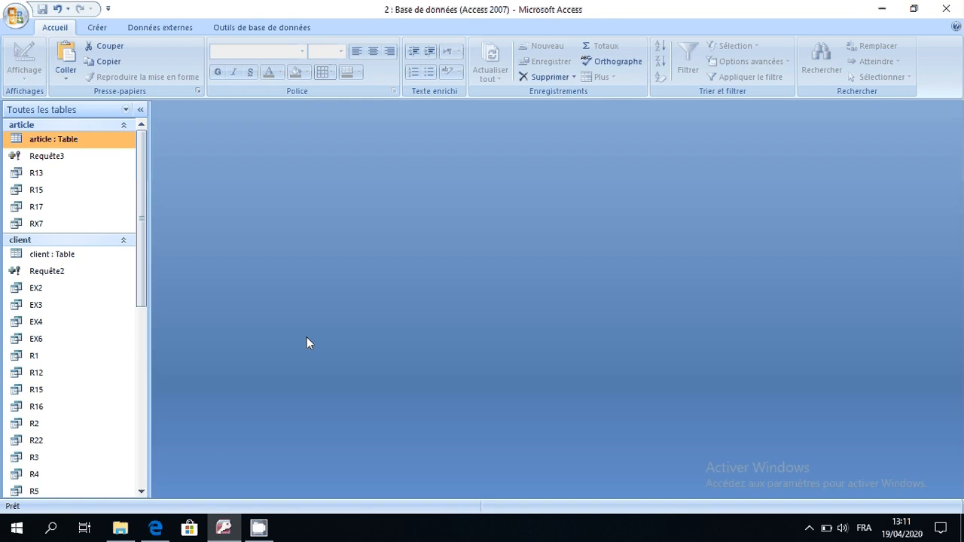
- Switch to the course PDF in Edge and enlarge section III.7 to read the update query exercises
mouse_move(156, 528)
click(154, 467)
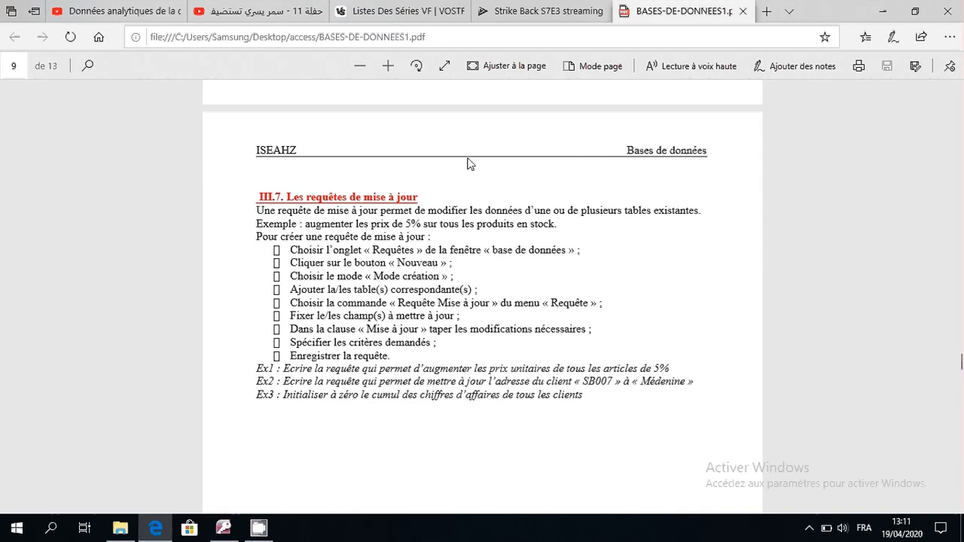
click(387, 67)
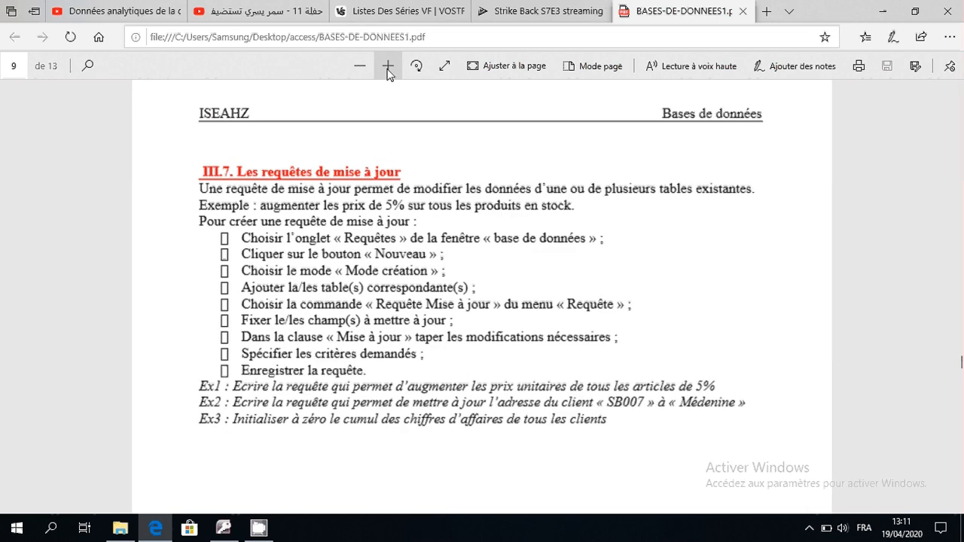
click(387, 69)
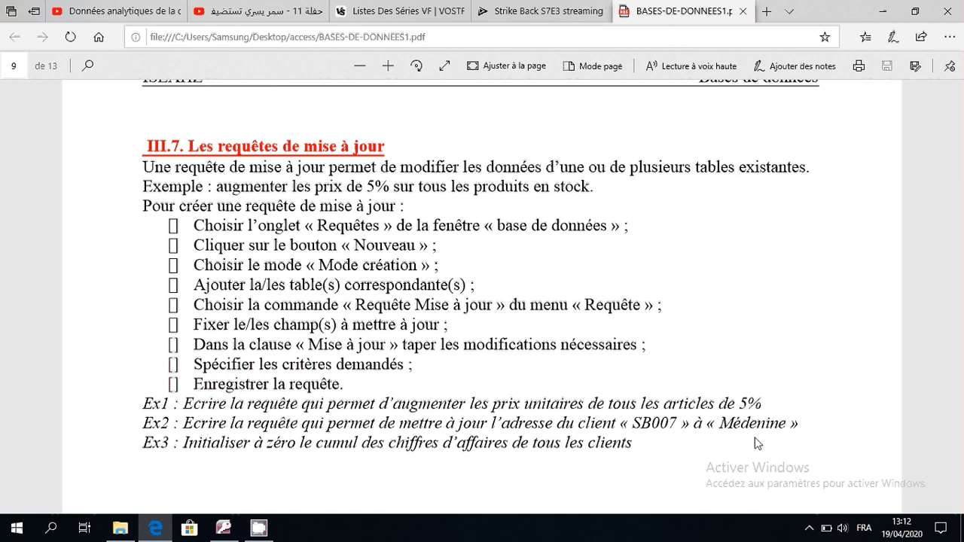
- Switch back to Access, open the client table to review its codecl and adr fields, and close it
click(224, 528)
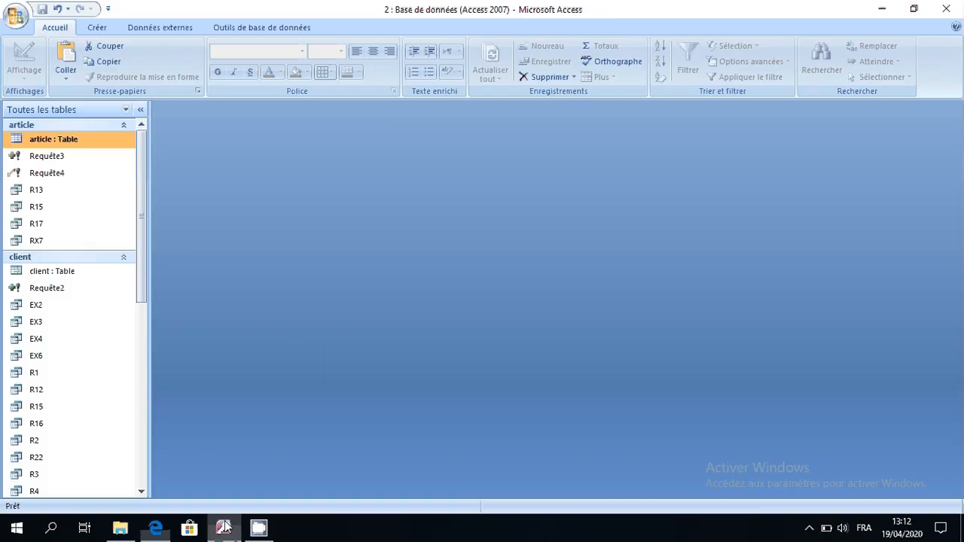
click(76, 278)
double_click(77, 278)
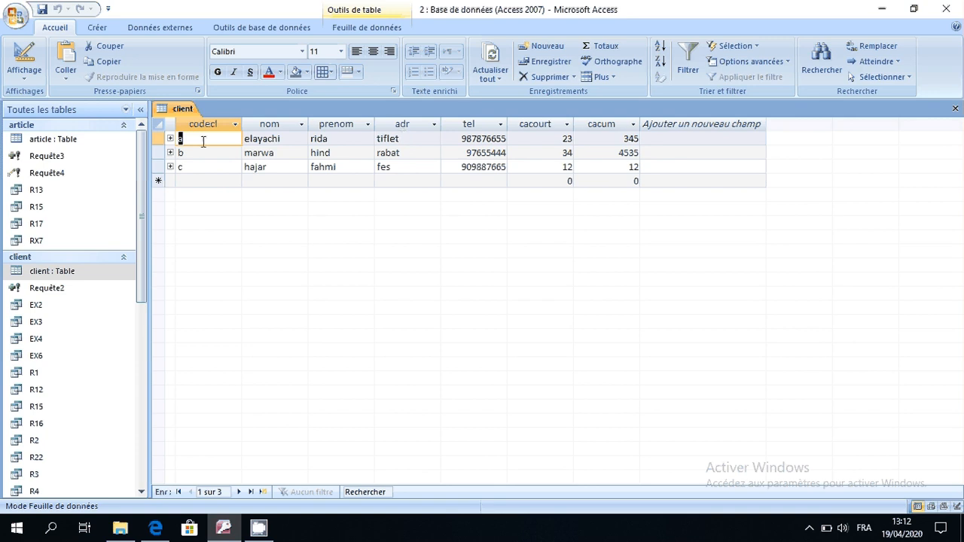
click(955, 108)
- Create a new query in design mode based only on the client table
click(96, 29)
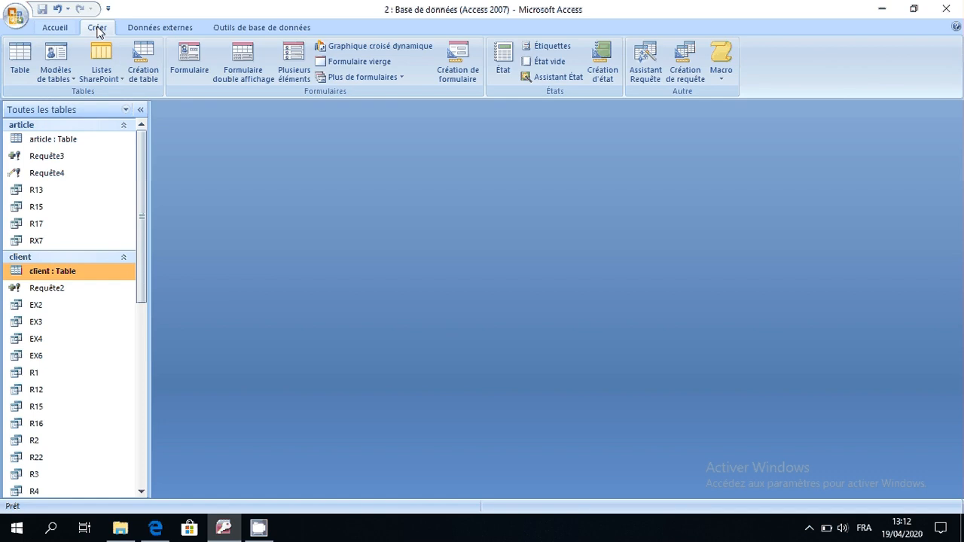
click(686, 68)
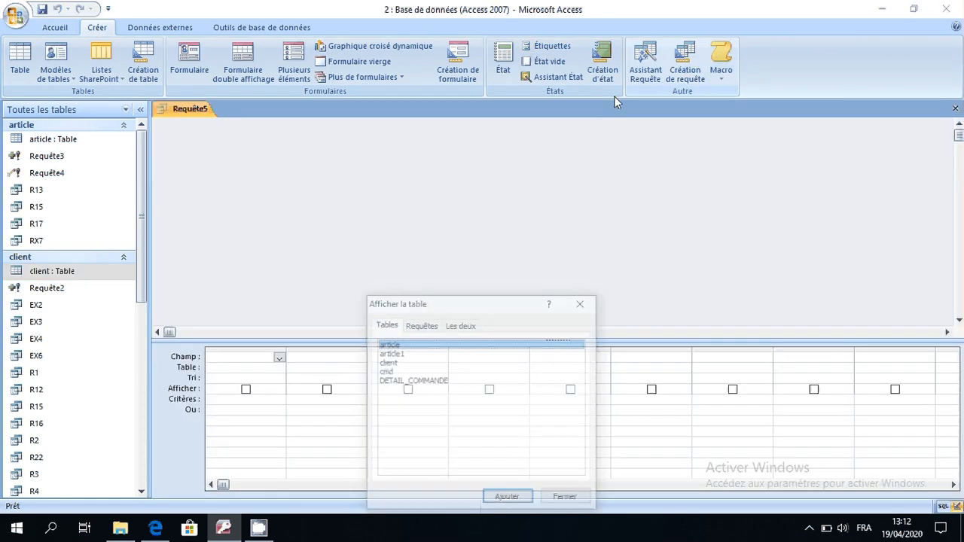
double_click(389, 363)
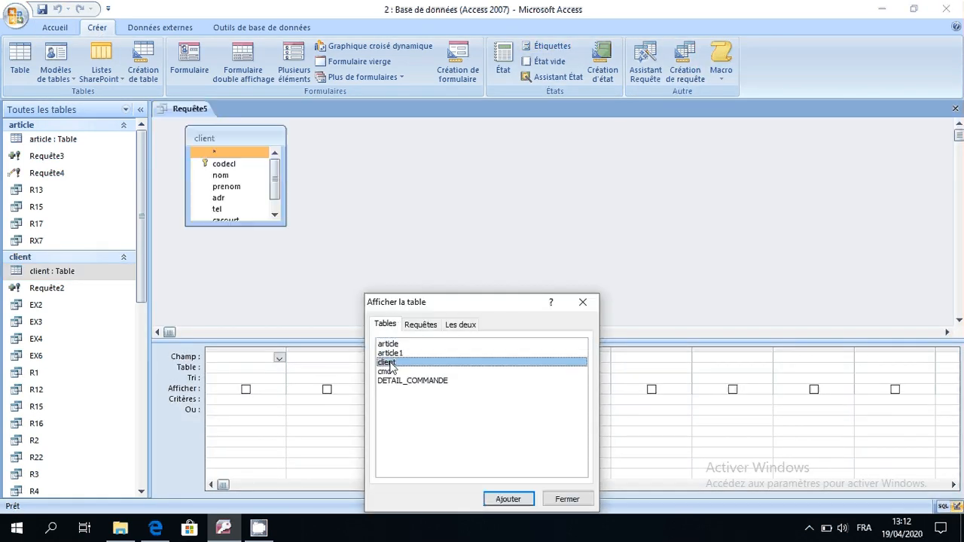
click(582, 302)
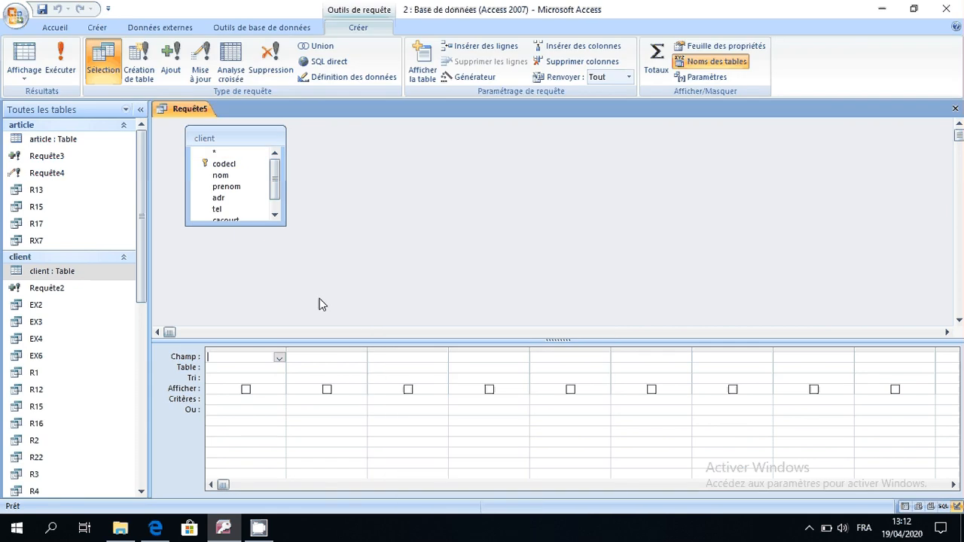
- Turn the query into an update query (Mise à jour) and add the codecl and adr fields to it
click(221, 176)
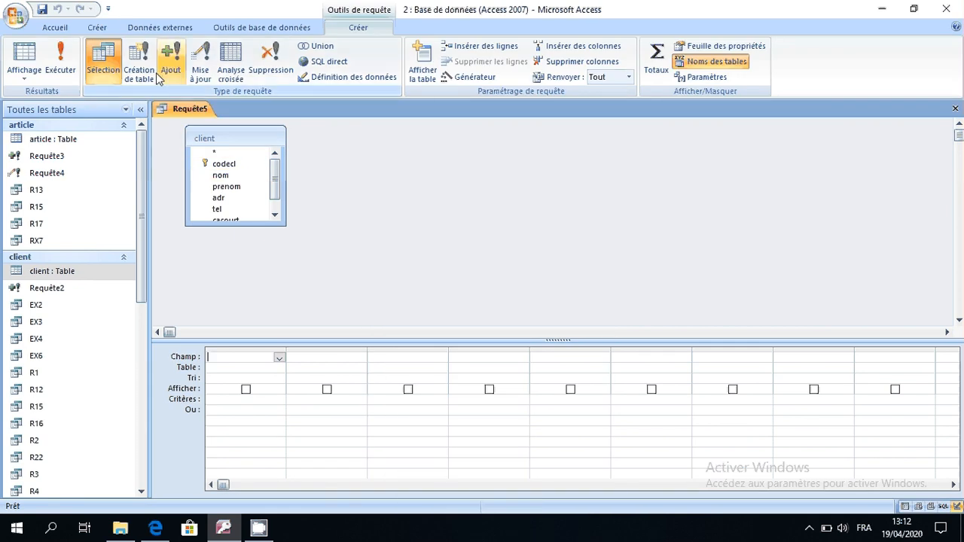
click(198, 78)
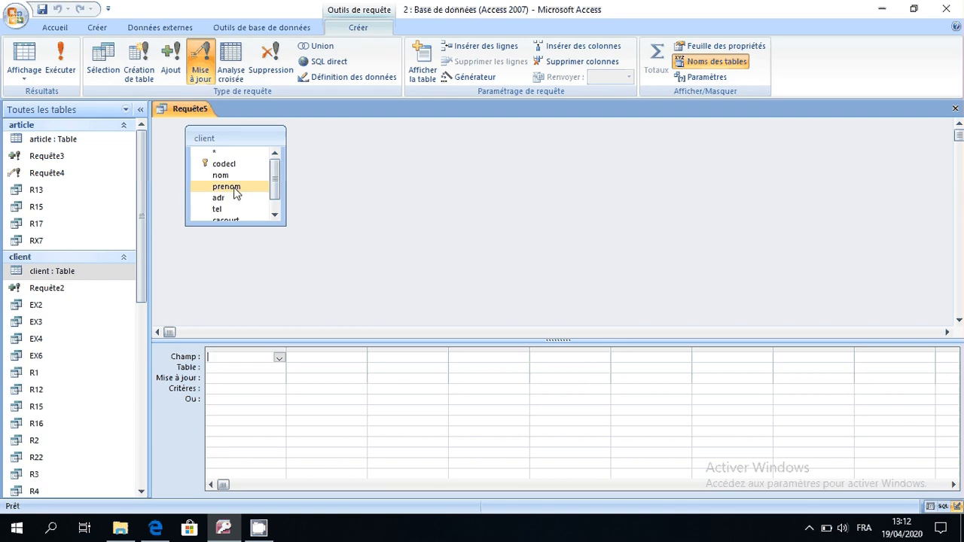
double_click(224, 163)
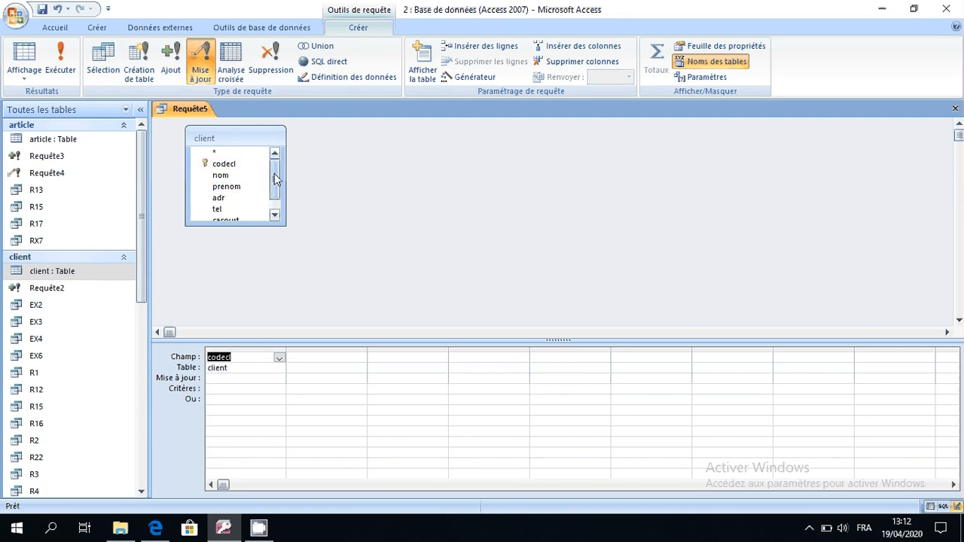
scroll(274, 173, down, 1)
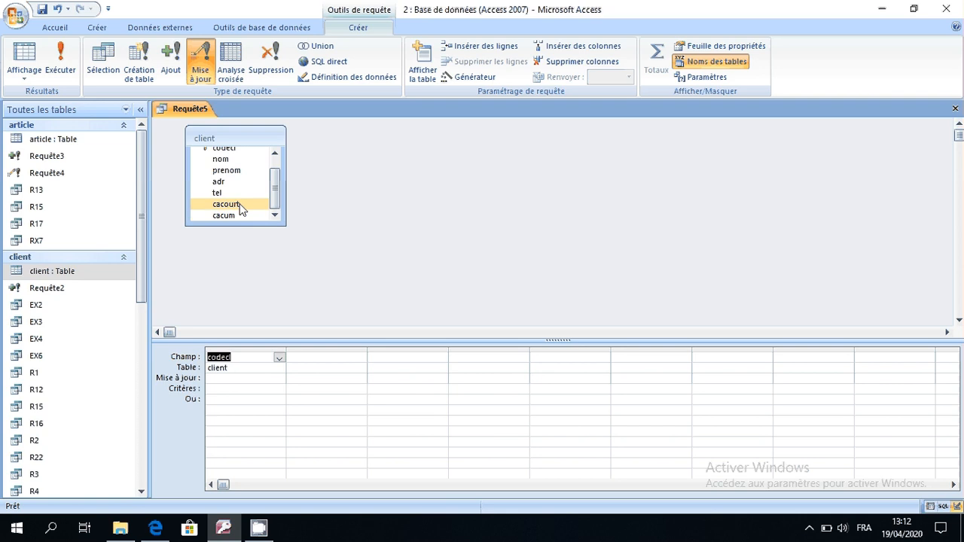
double_click(218, 181)
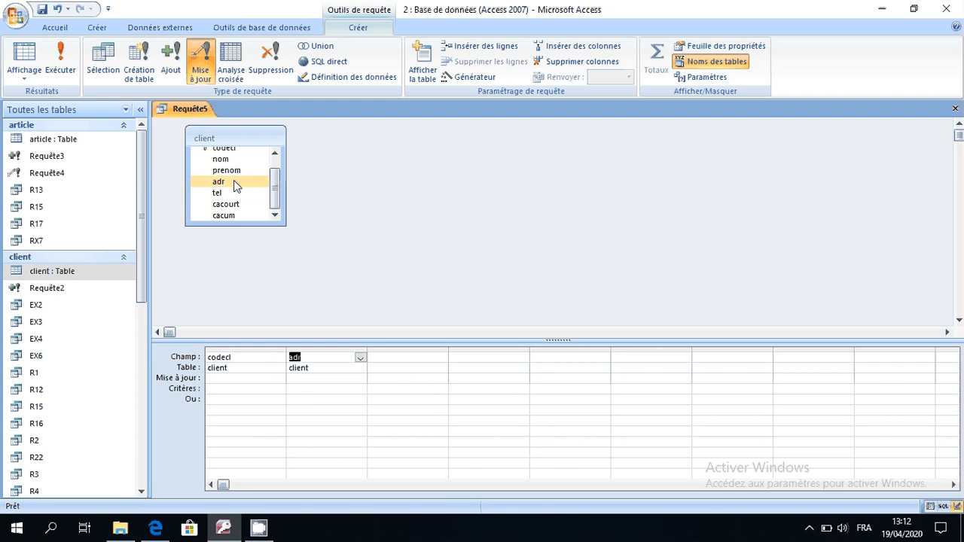
- Set adr to update to "sale" where codecl is "a", run the query and confirm the update
click(303, 379)
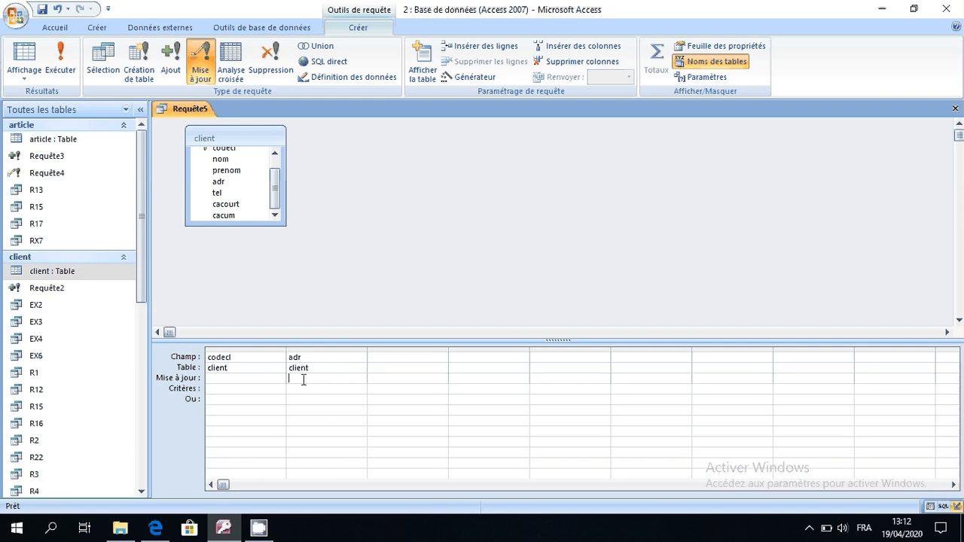
text(sale)
click(229, 389)
text(a)
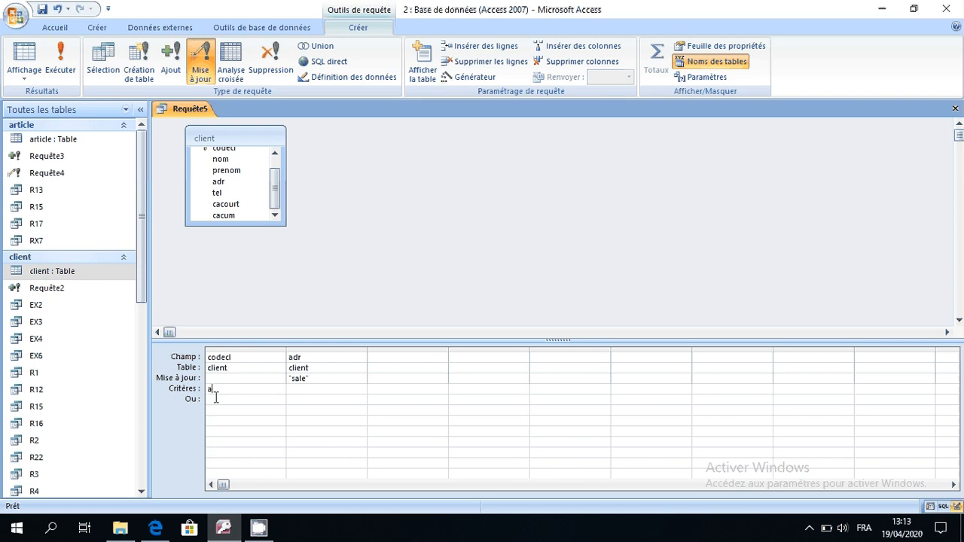
click(67, 71)
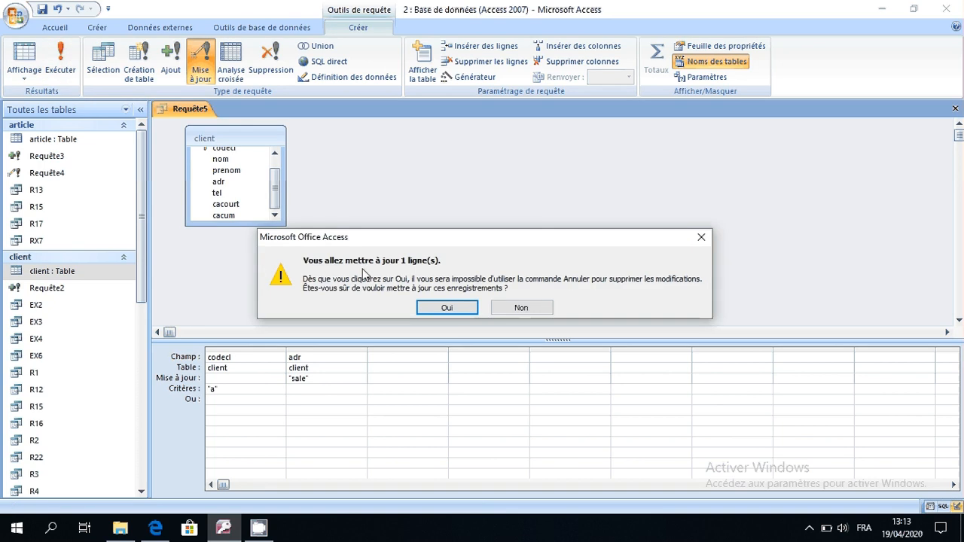
click(450, 306)
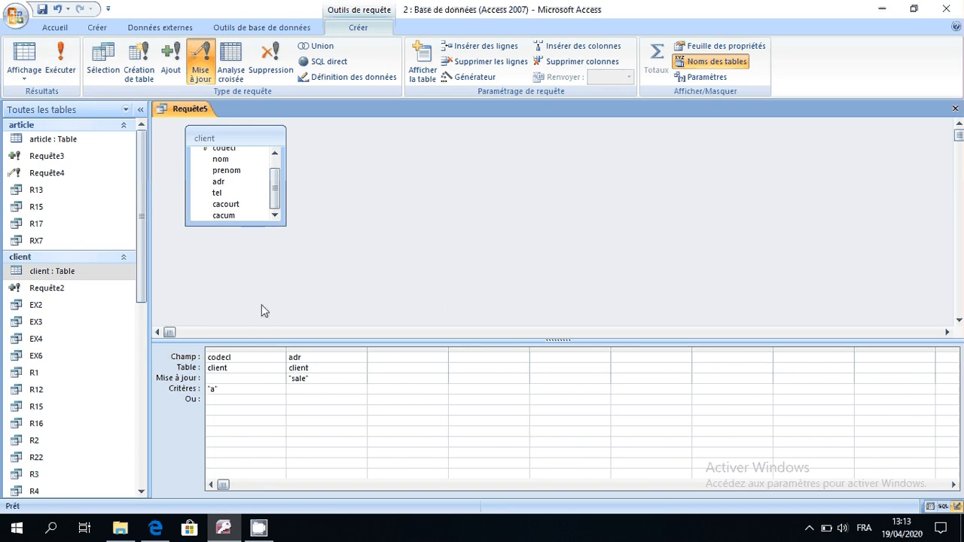
- Open the article and client tables, check the adr of client a, and close both tables
double_click(69, 140)
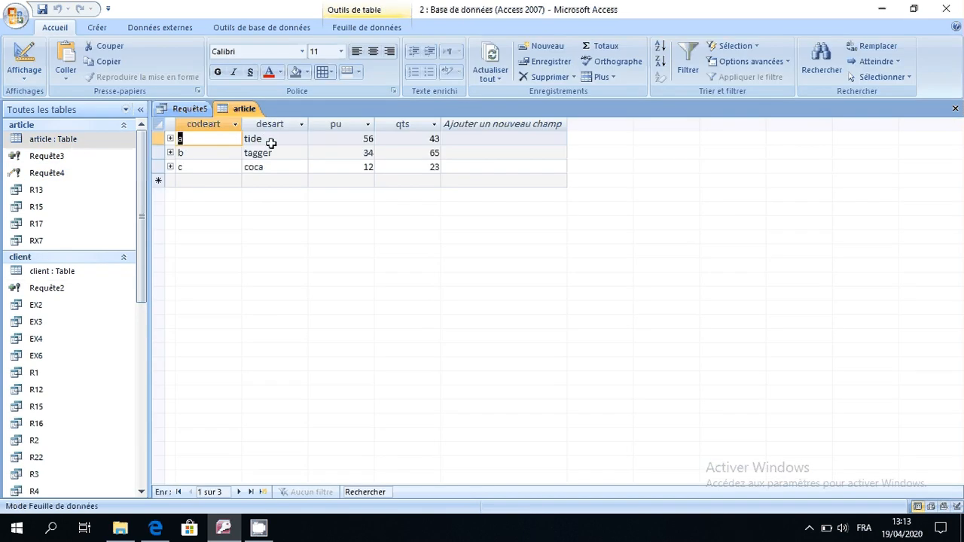
click(77, 276)
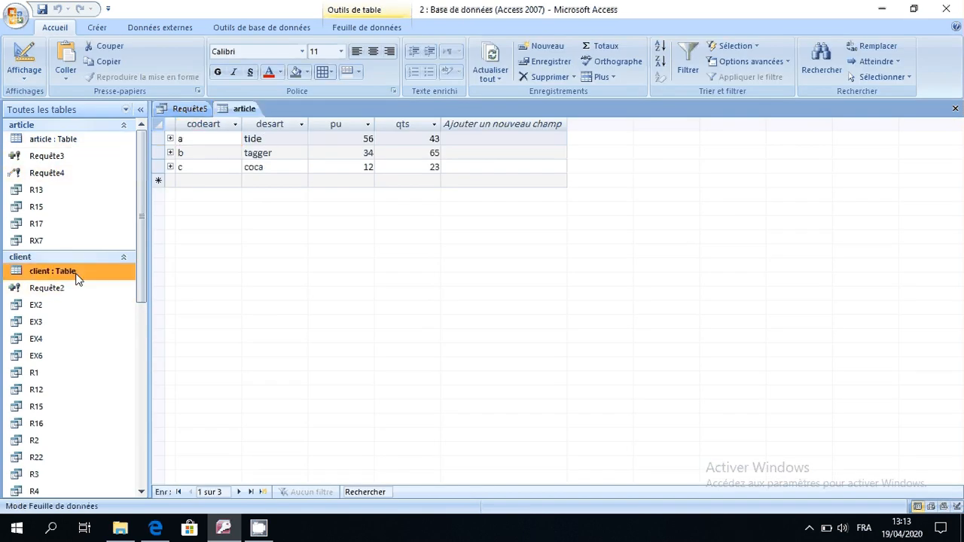
double_click(77, 275)
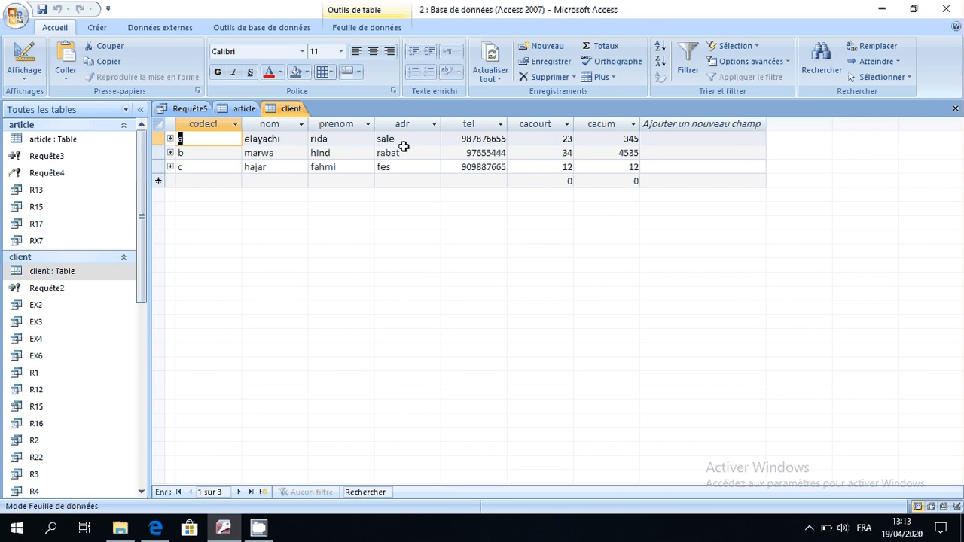
click(955, 108)
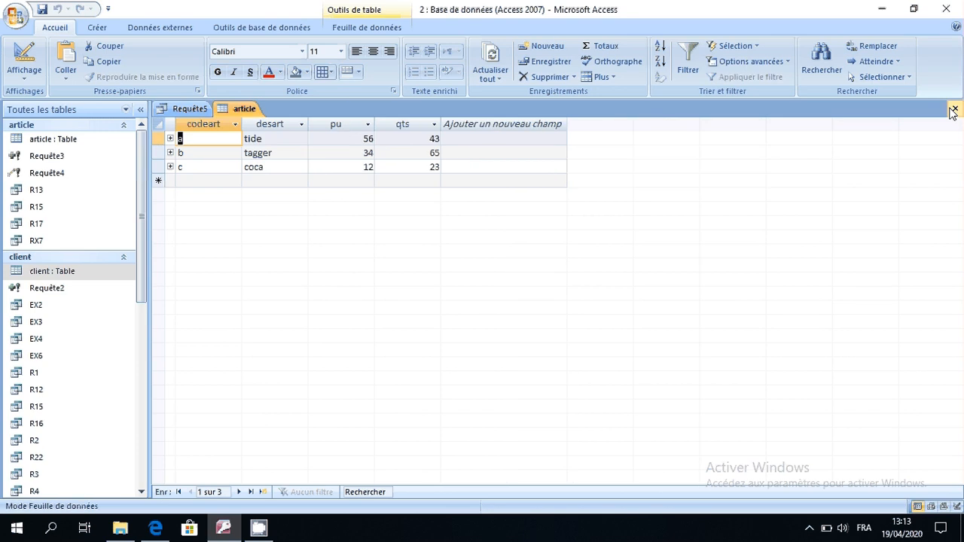
click(954, 110)
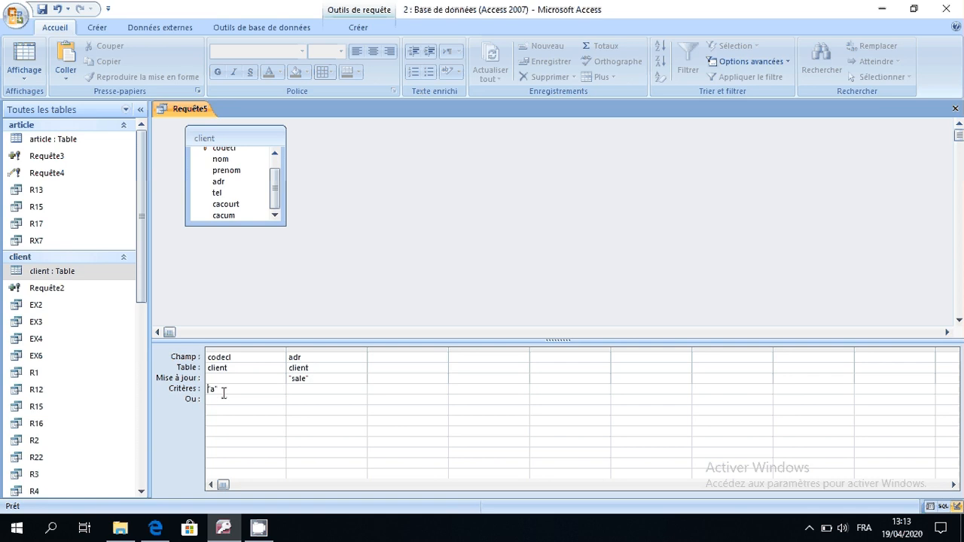
- Close the client address update query and save it as Requête5
click(955, 109)
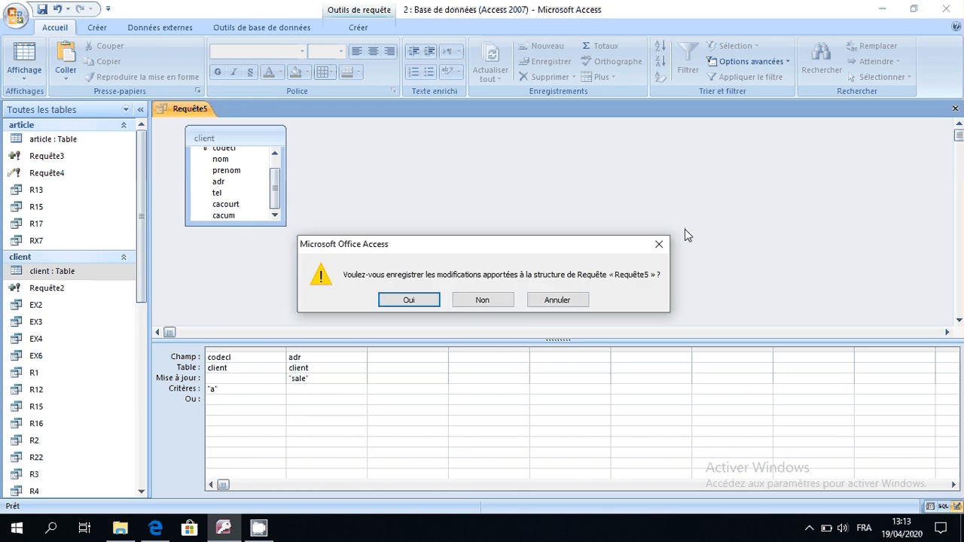
click(403, 301)
click(499, 208)
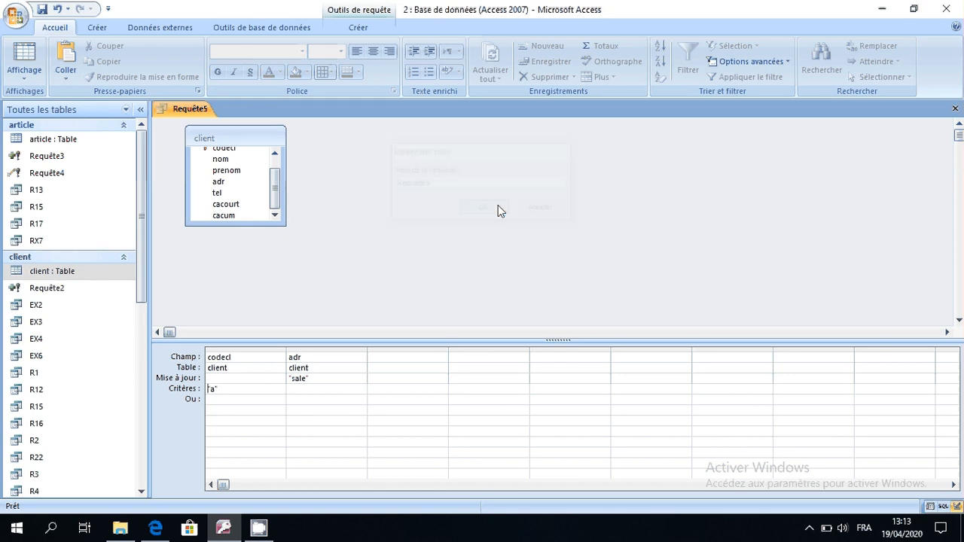
- Switch to the course PDF in Edge to read exercise Ex3, and return to Access
click(156, 532)
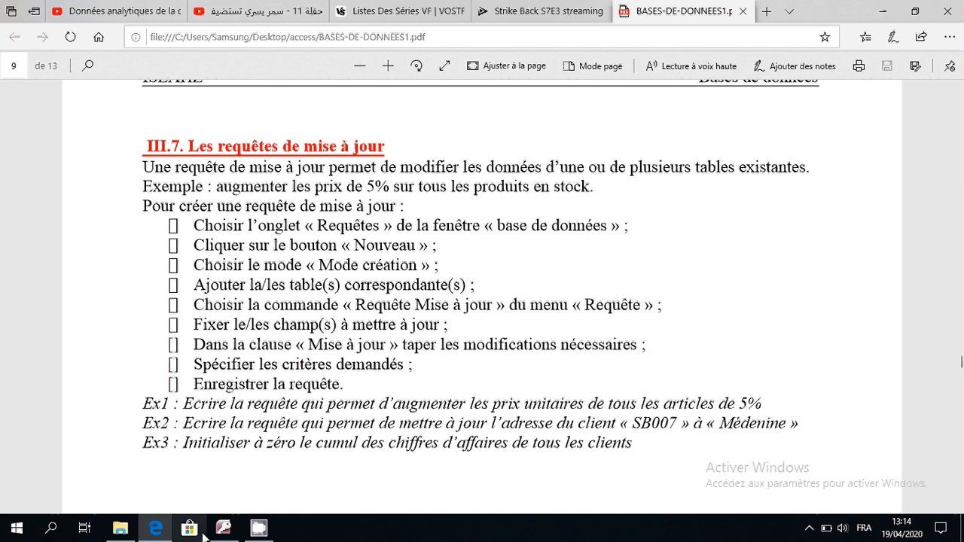
mouse_move(165, 536)
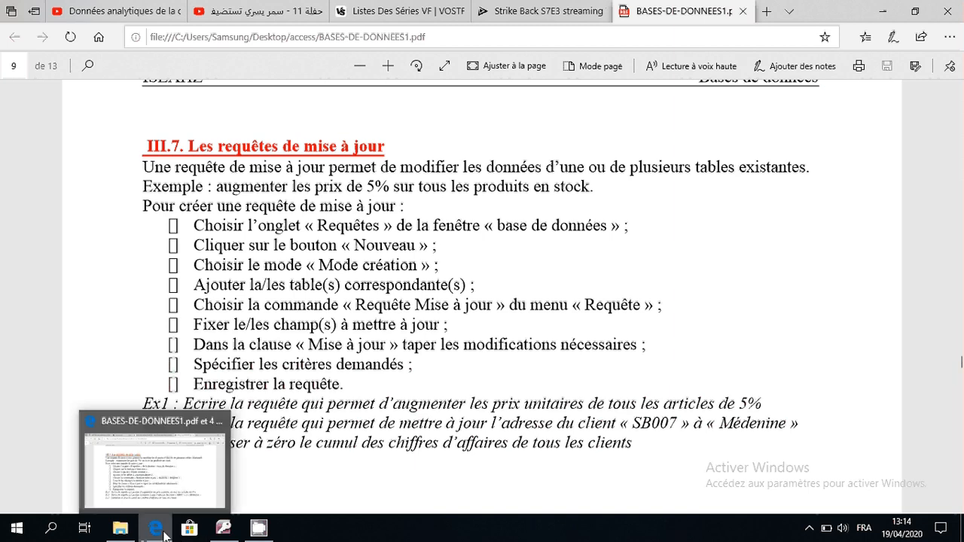
click(223, 528)
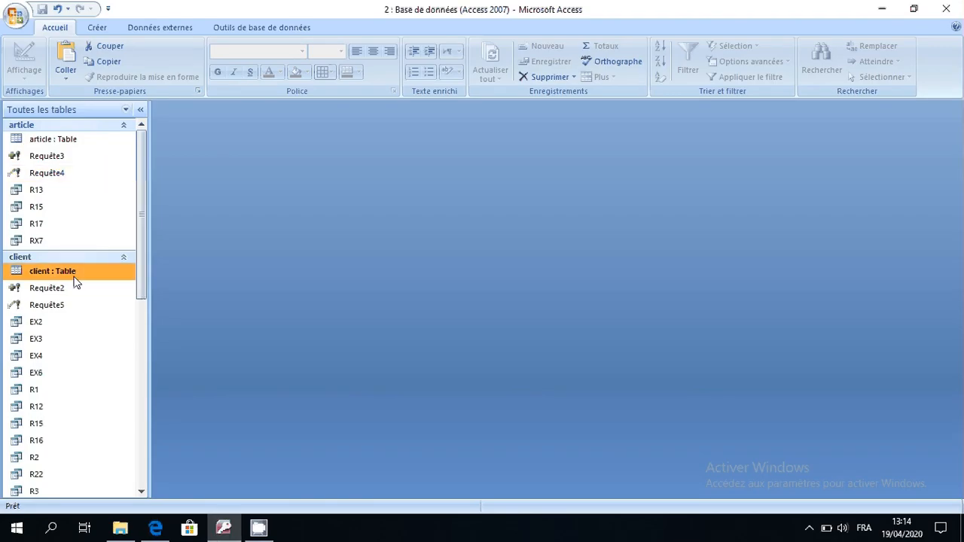
- Check the cacum values in the client table, close it, and create a new design-view query based on client
key(Return)
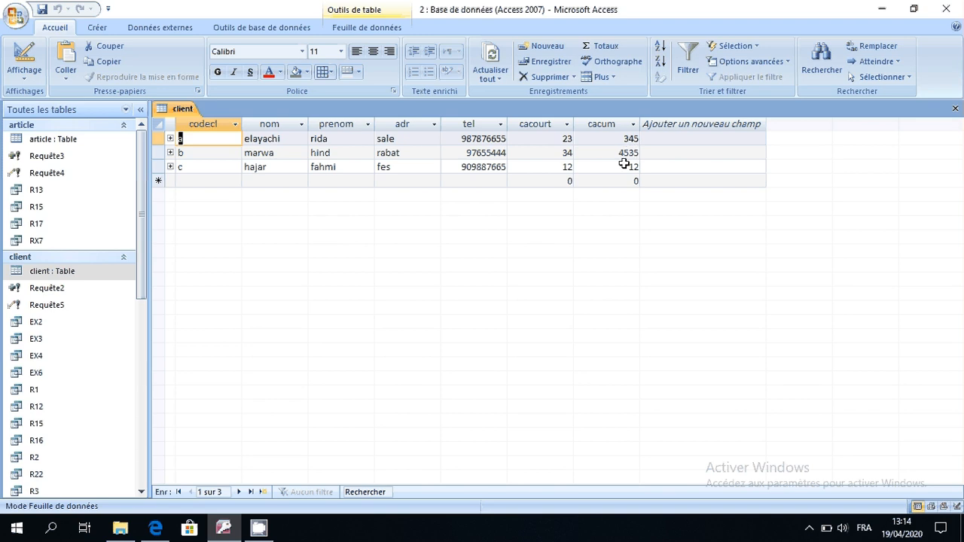
click(955, 108)
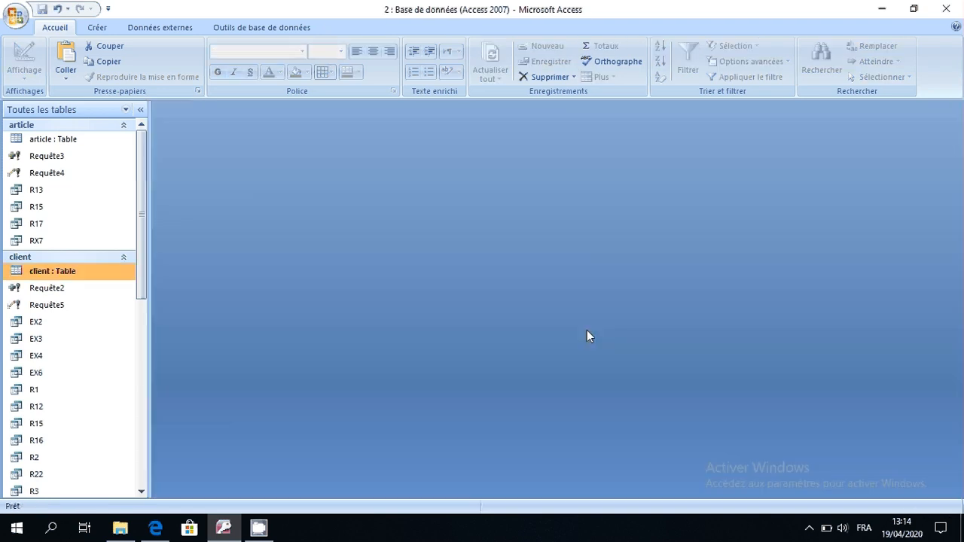
click(92, 28)
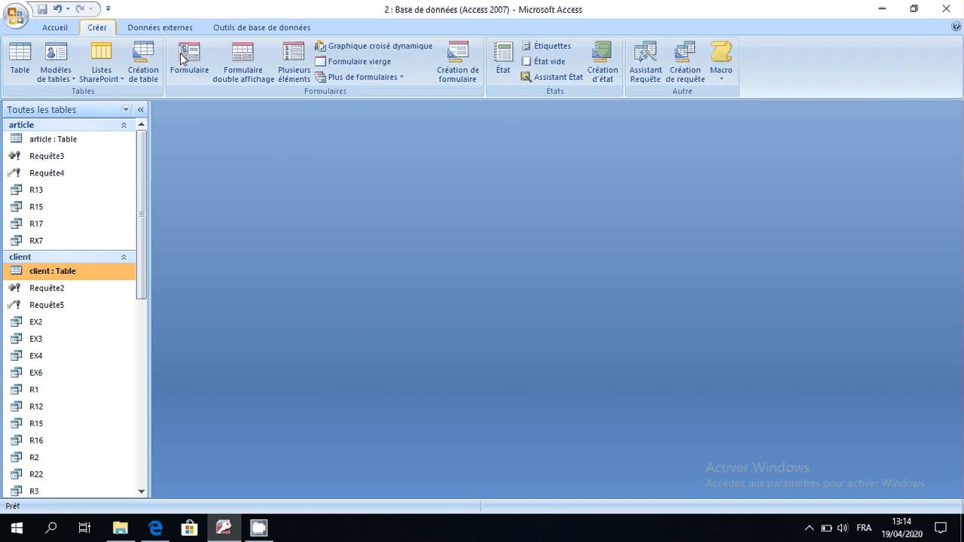
click(682, 67)
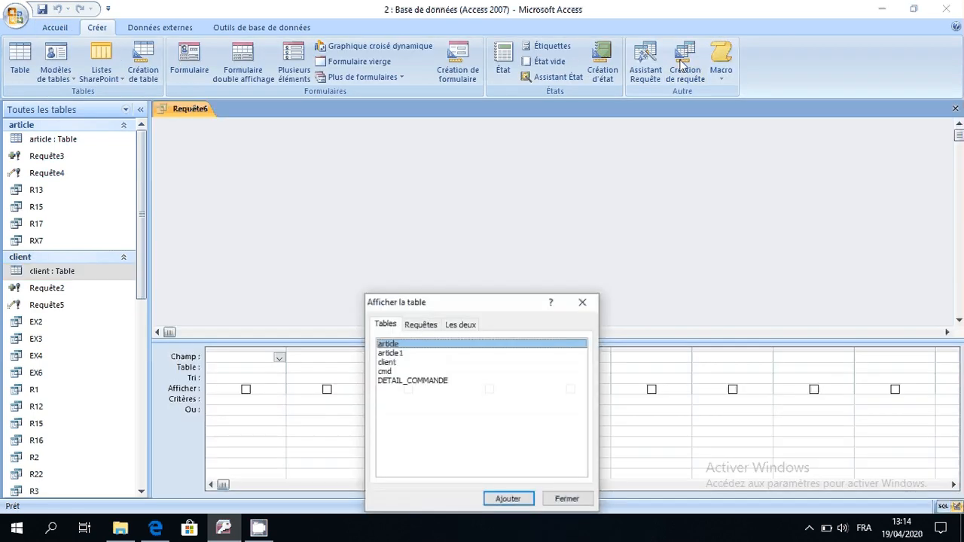
click(400, 365)
click(503, 499)
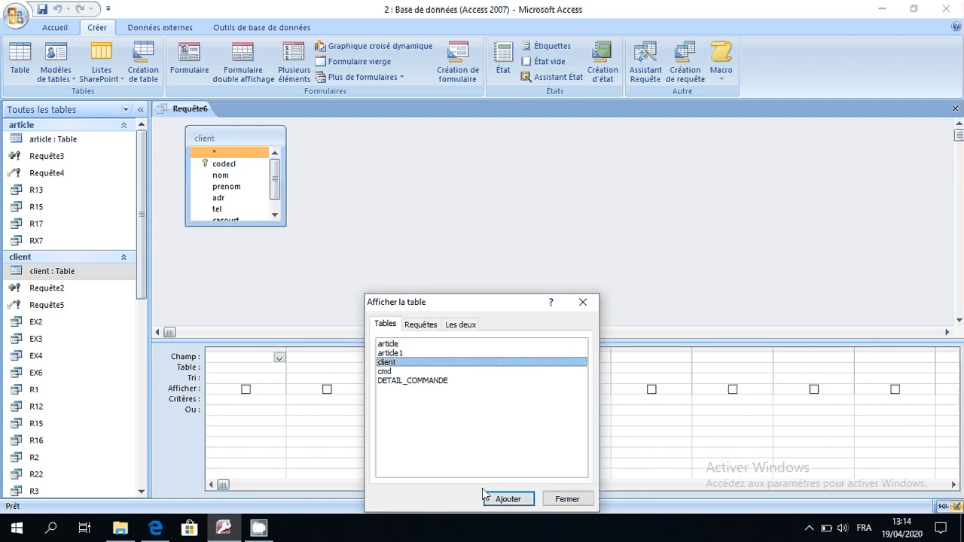
click(557, 500)
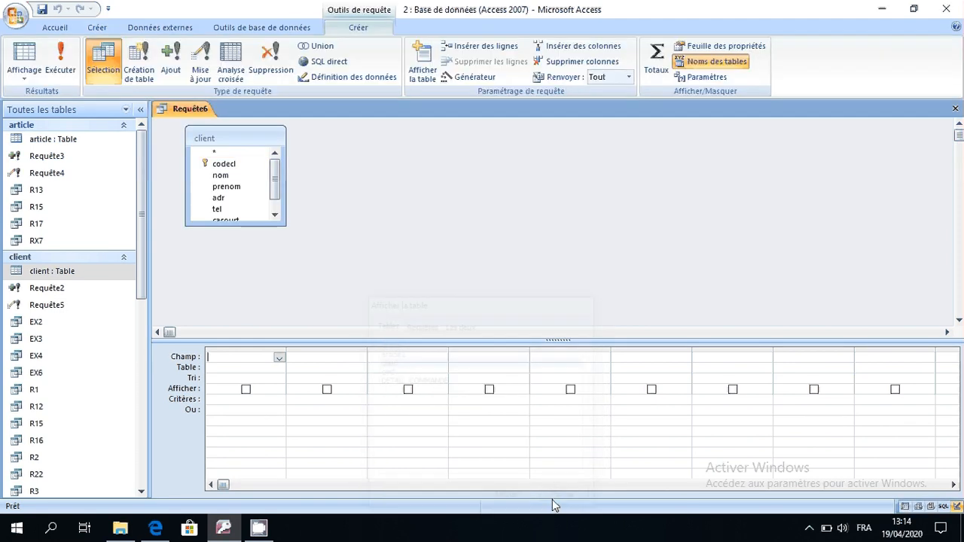
- Add the cacum field to the query grid and change the query type to an update query
click(275, 216)
double_click(236, 215)
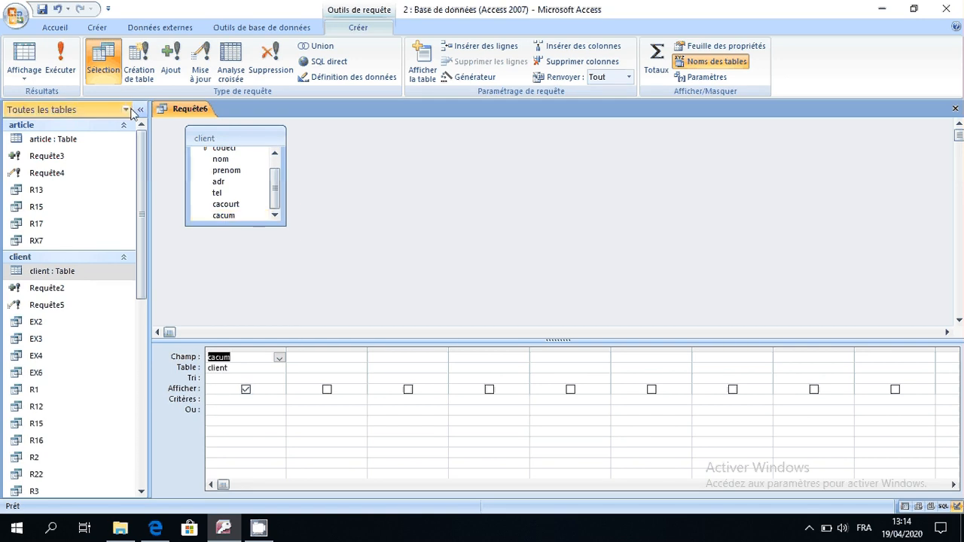
click(204, 70)
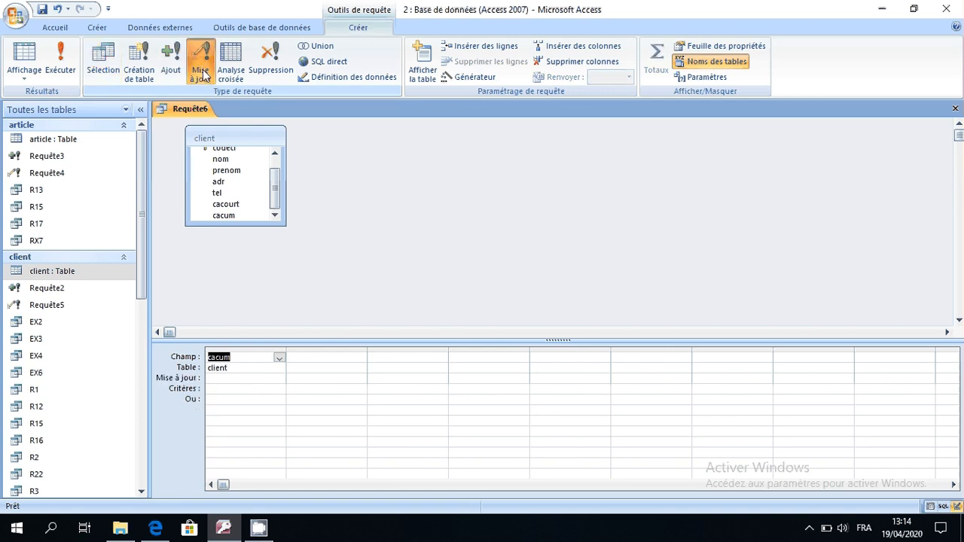
- Set cacum to update to 0 for all clients, run the query and confirm the update
click(218, 379)
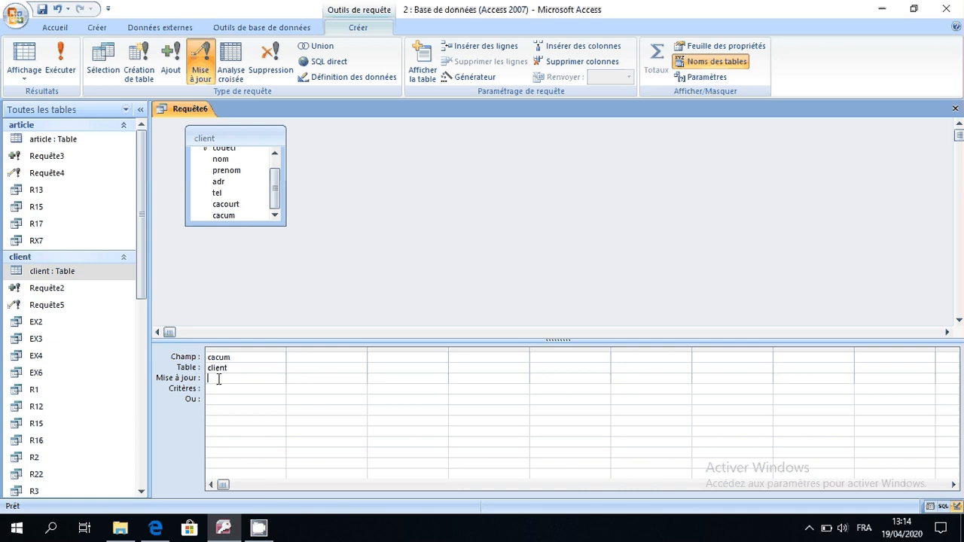
text(0)
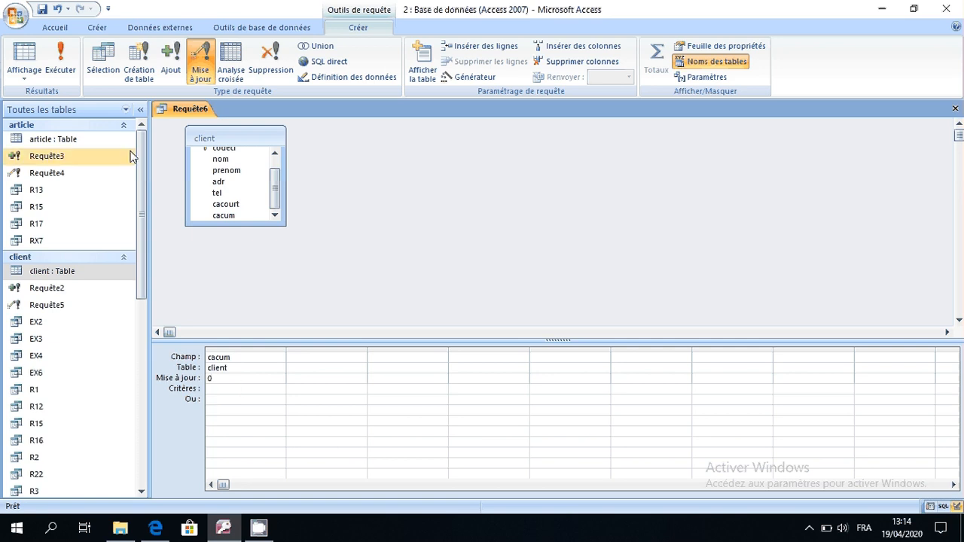
click(62, 67)
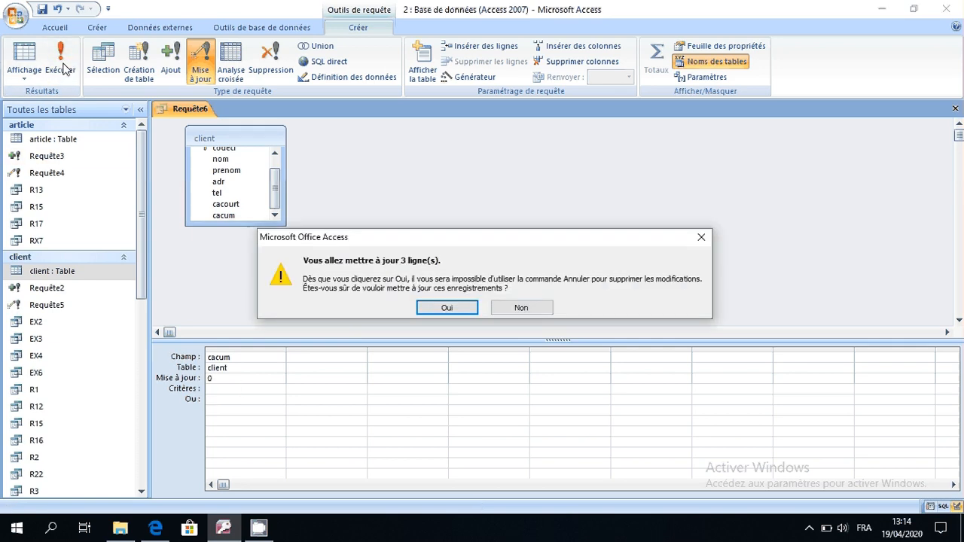
click(442, 308)
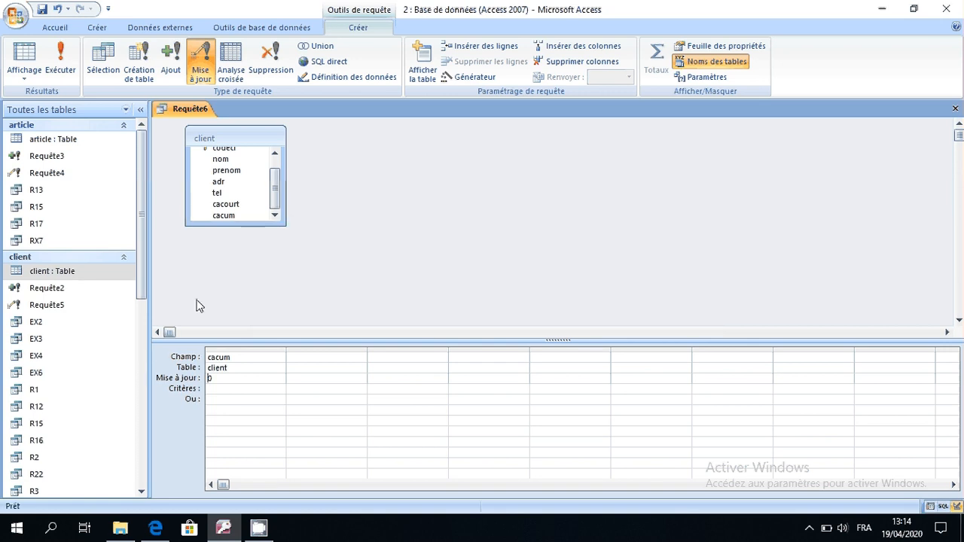
- Check cacum in the client table, close the table, and save the update query as Requête6 while closing it
double_click(79, 270)
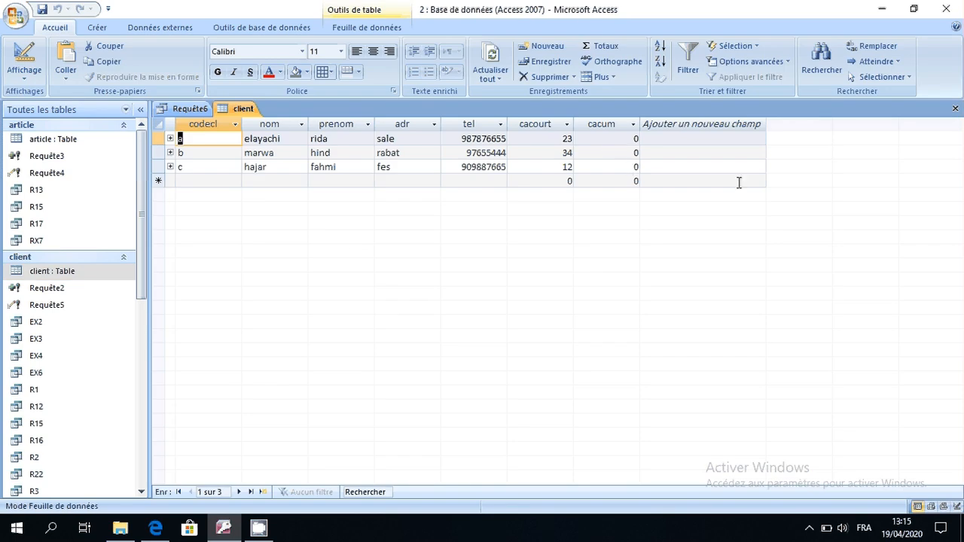
click(955, 109)
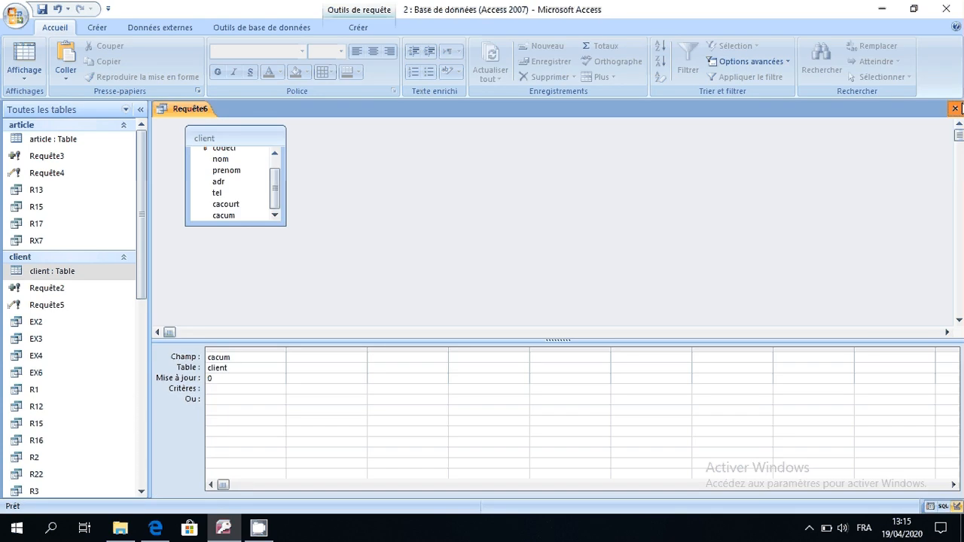
click(955, 109)
click(416, 301)
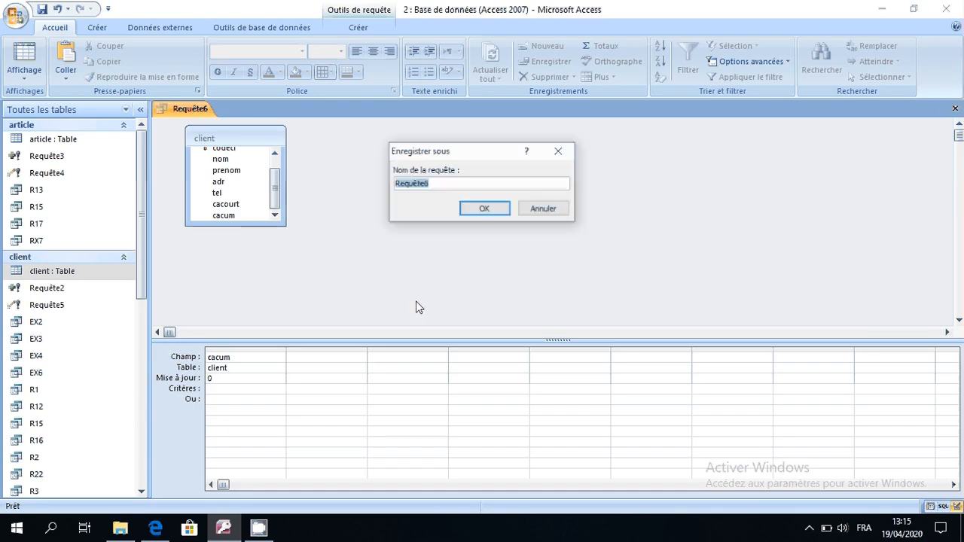
click(475, 209)
- Switch to the course PDF in Edge and look through what follows the update query exercises on pages 9 and 10
click(155, 528)
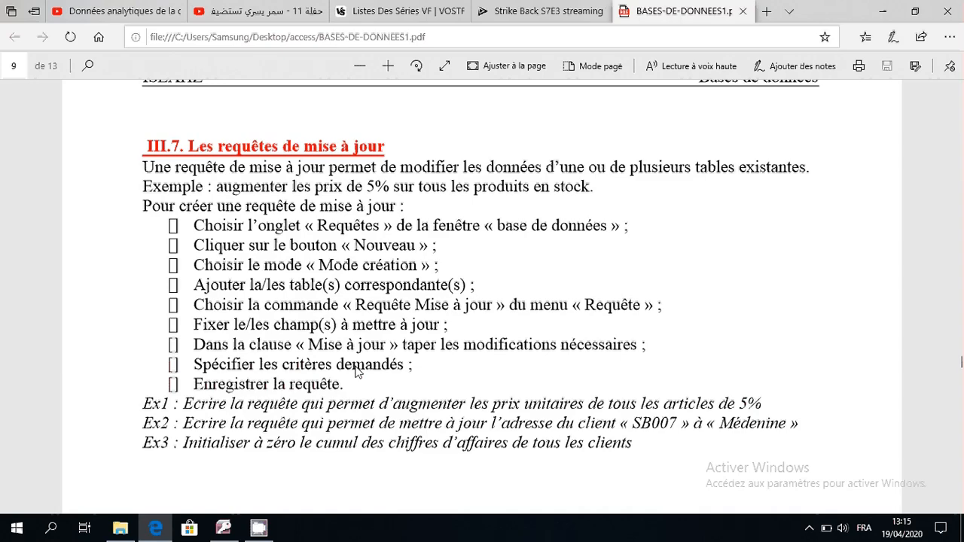
scroll(357, 372, down, 1)
scroll(357, 372, down, 5)
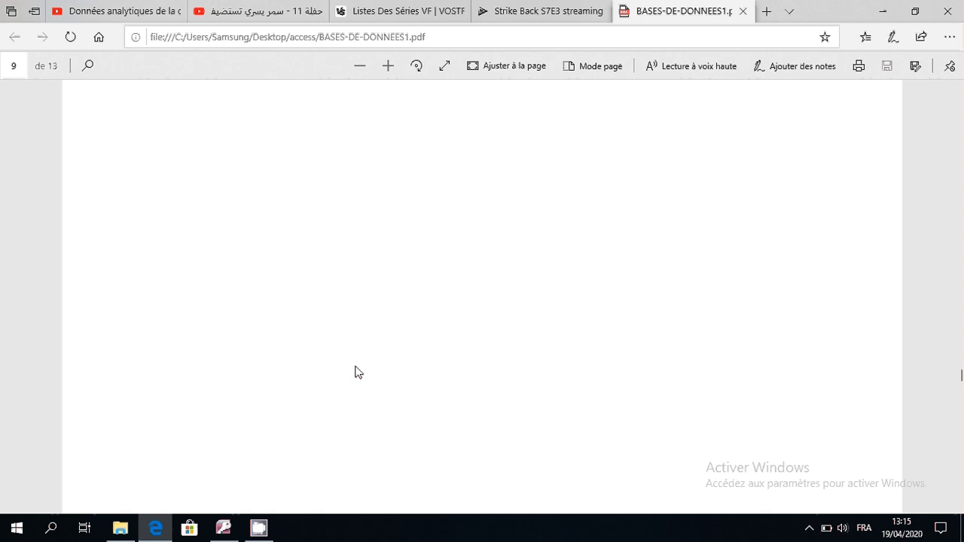
scroll(358, 372, down, 5)
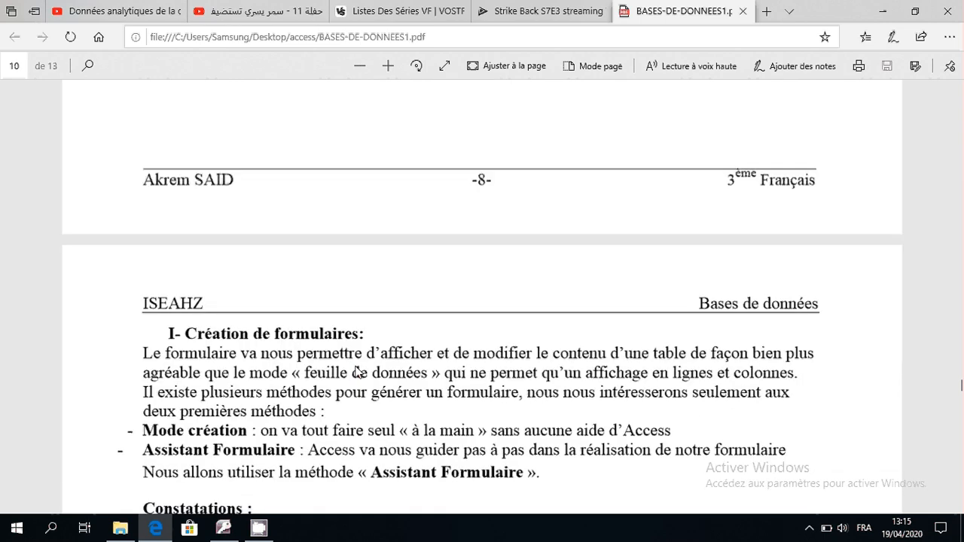
scroll(358, 373, down, 1)
scroll(357, 373, up, 2)
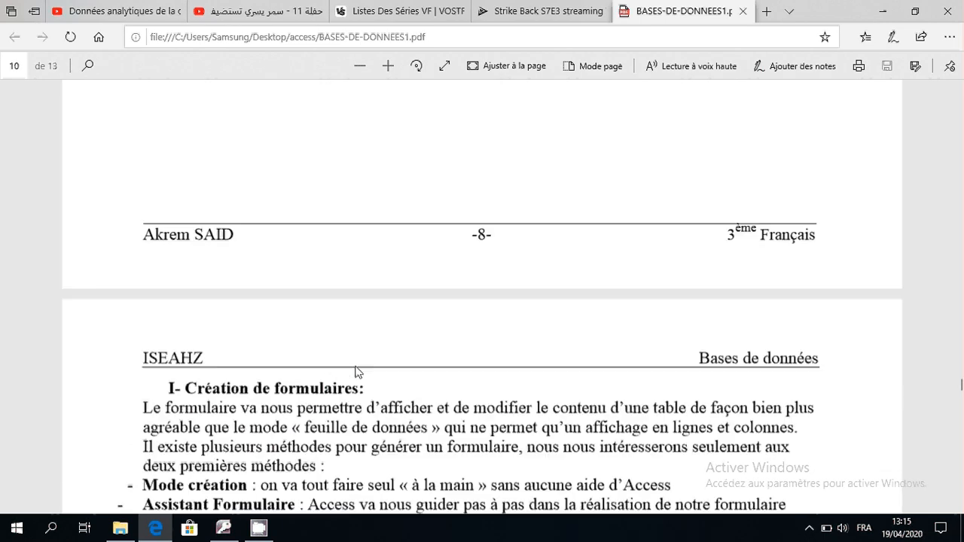
scroll(357, 373, up, 1)
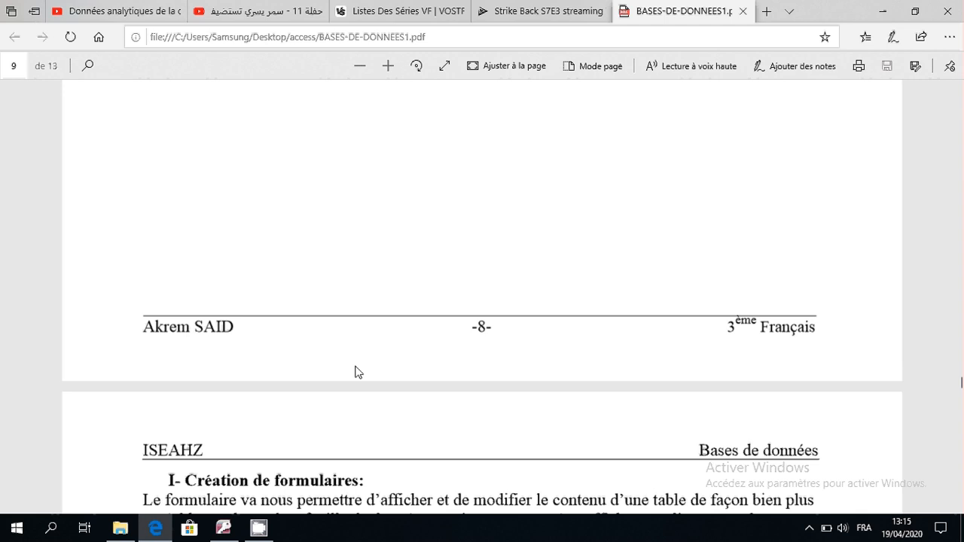
click(258, 529)
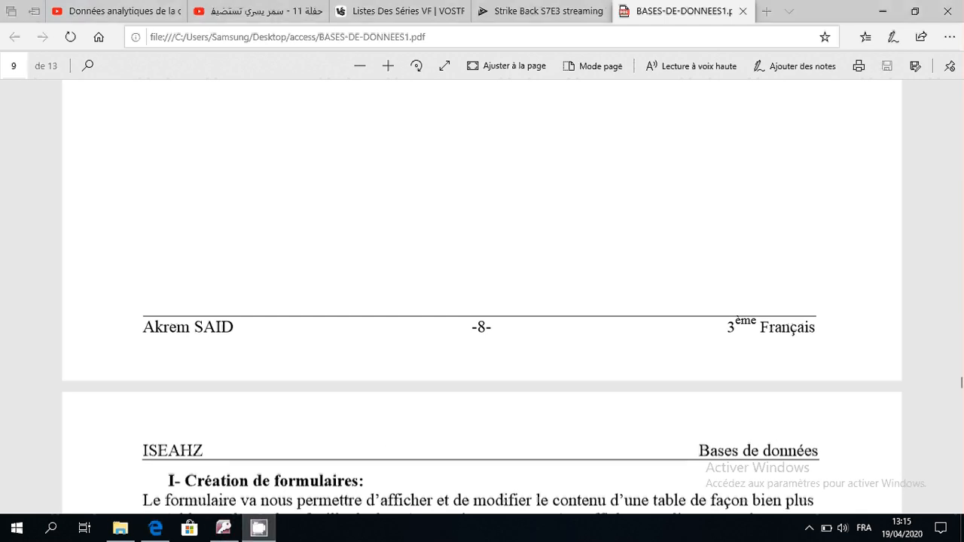
click(810, 530)
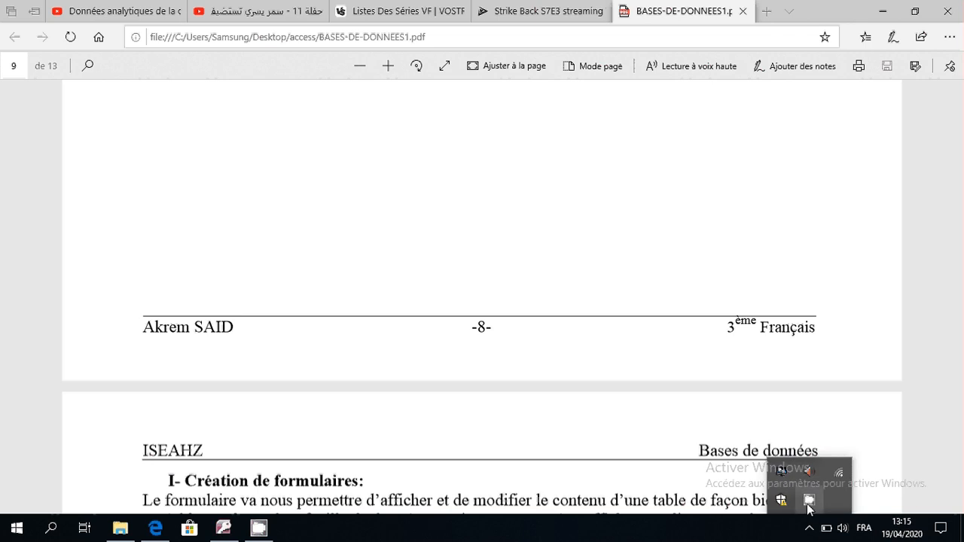
right_click(809, 503)
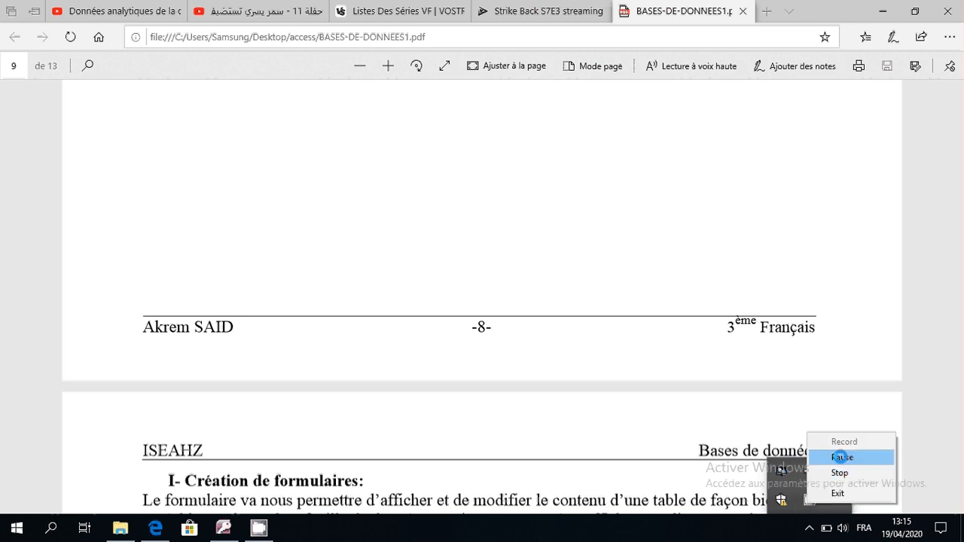
click(839, 457)
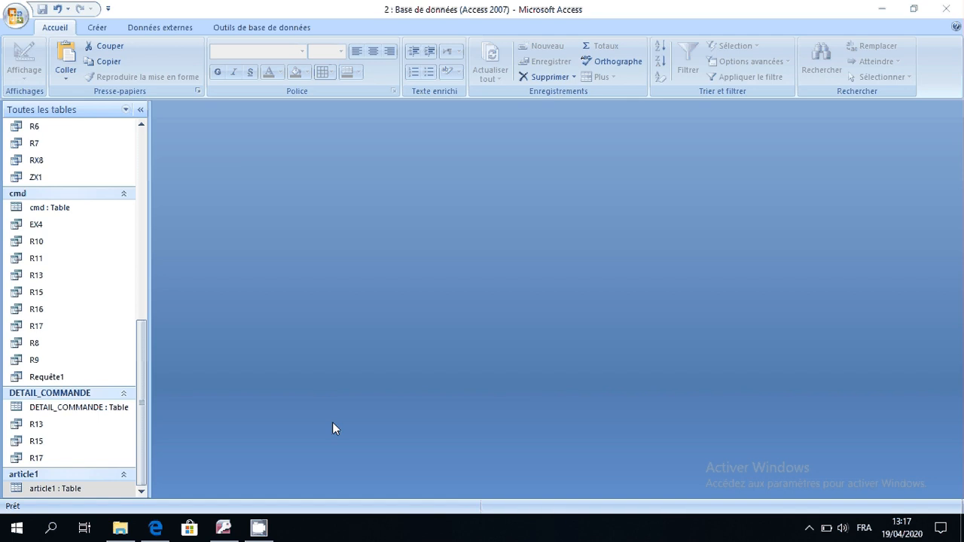
- Open the article1 table to view its record, and create a new design-view query based on article1
double_click(54, 489)
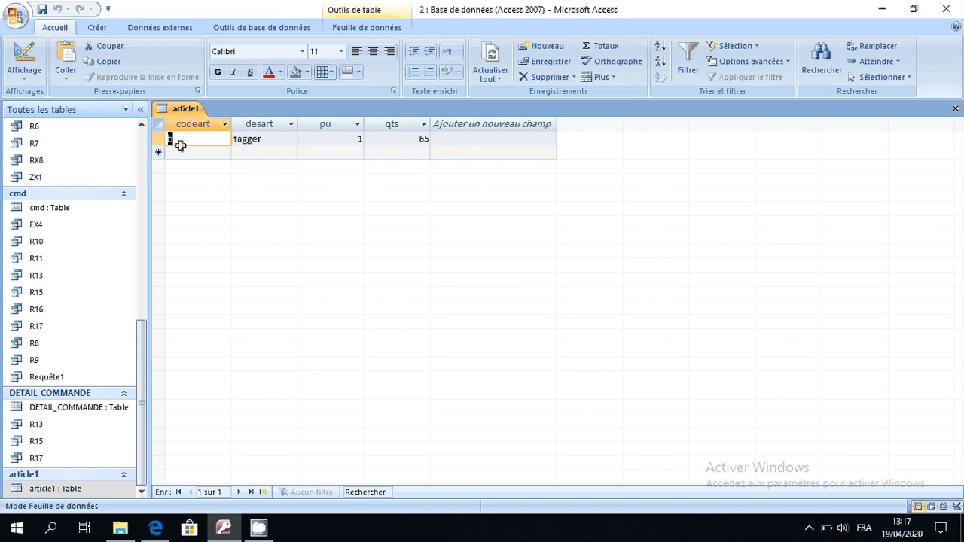
click(266, 139)
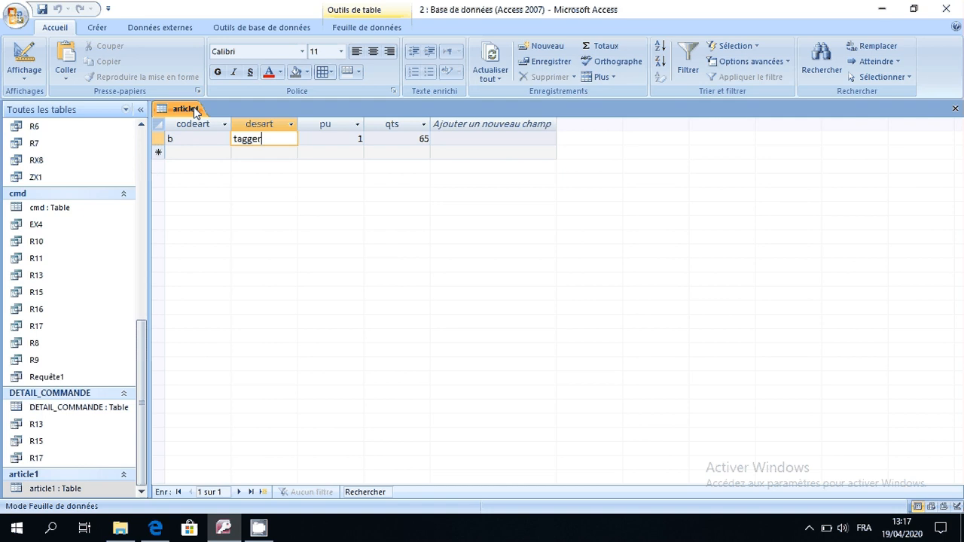
click(104, 28)
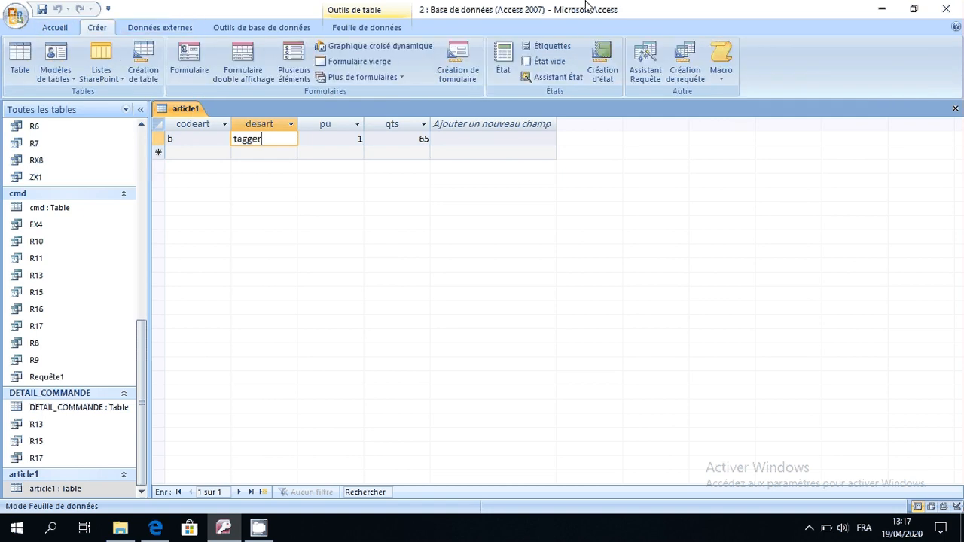
click(687, 71)
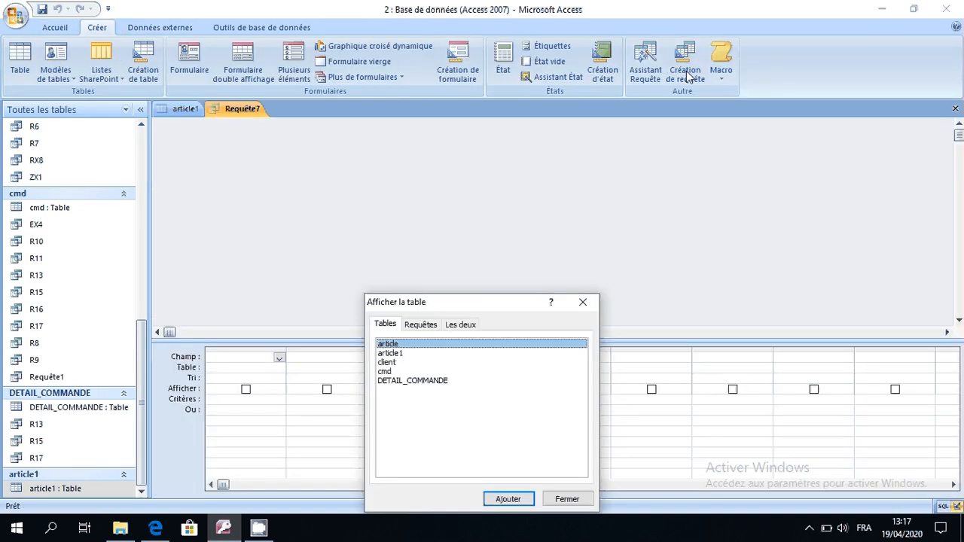
double_click(410, 354)
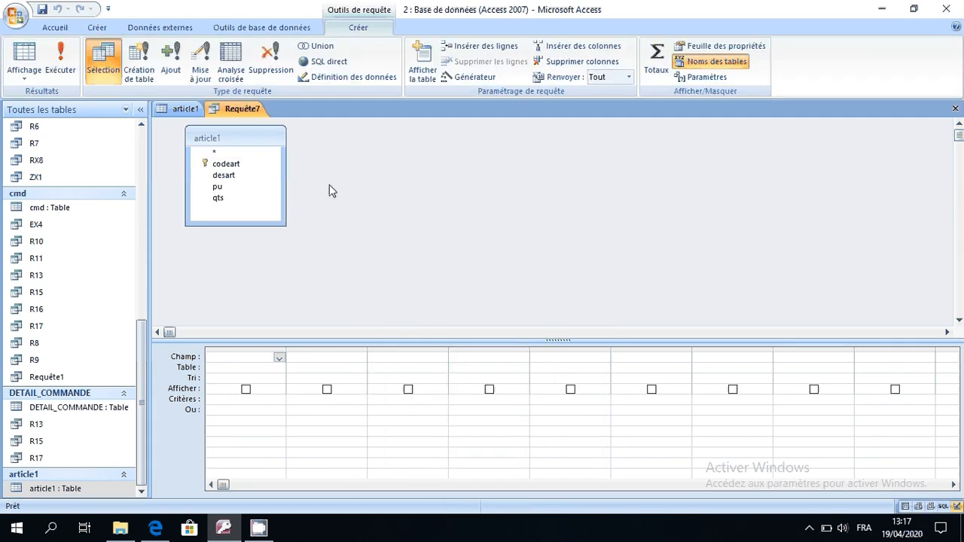
- Change the new query to a delete query and add the codeart field to its grid
click(272, 71)
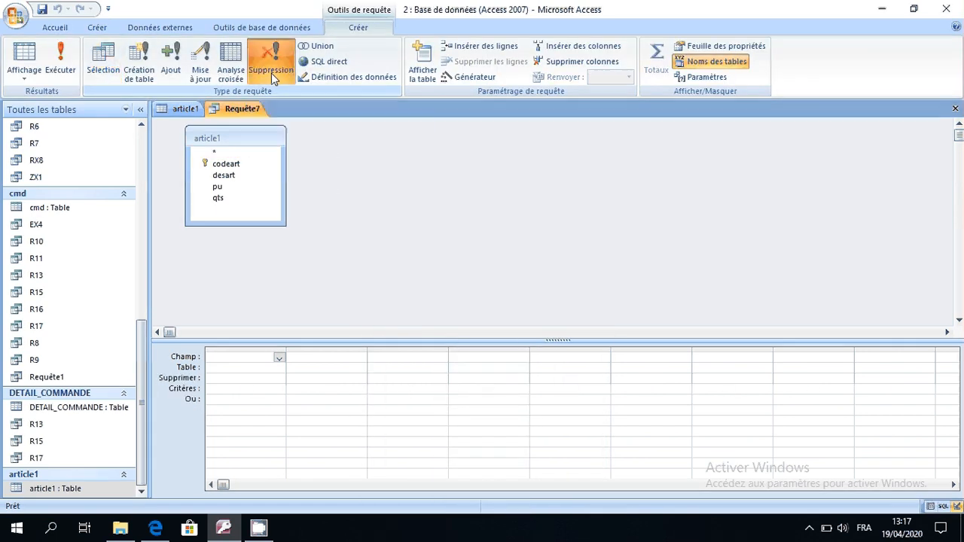
click(221, 200)
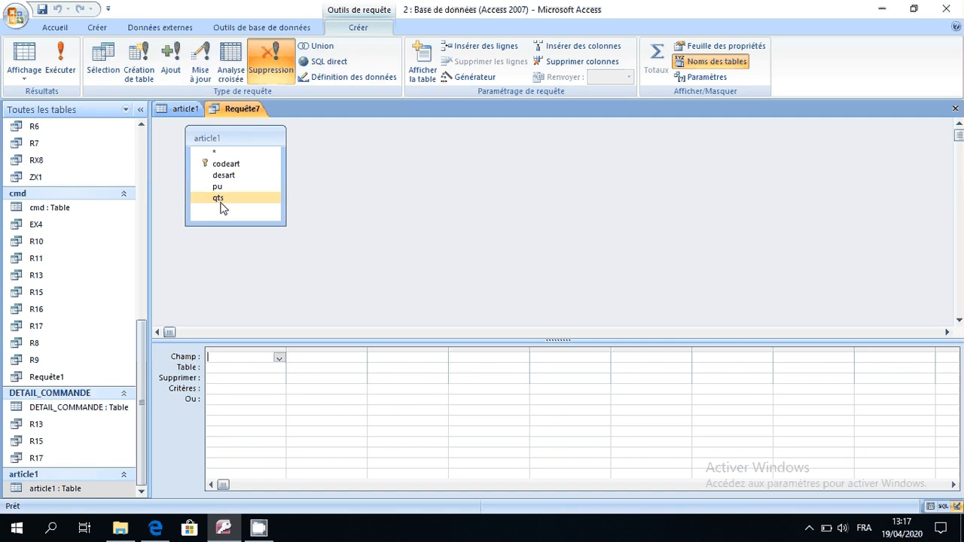
double_click(224, 166)
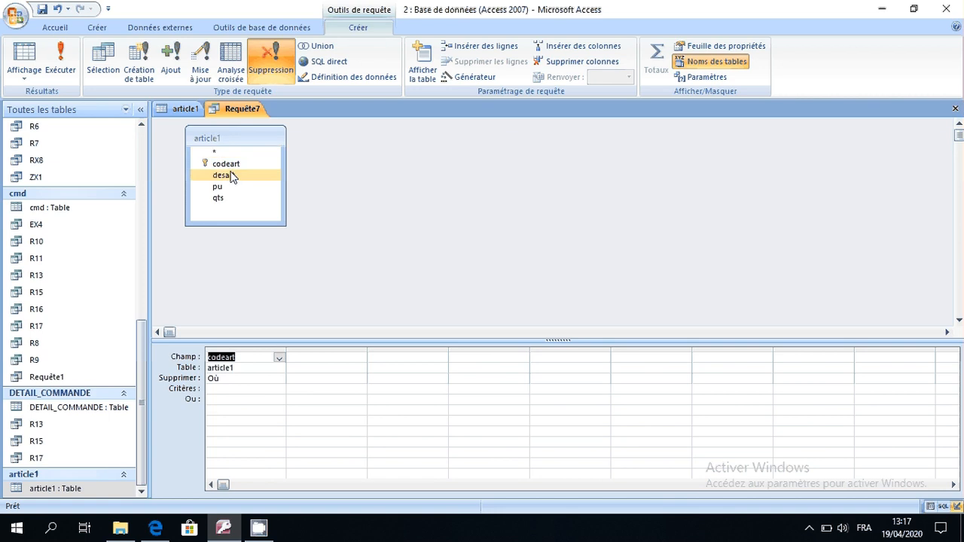
- Set the codeart criterion to "b", run the delete query on article1, and confirm the record's deletion
click(230, 389)
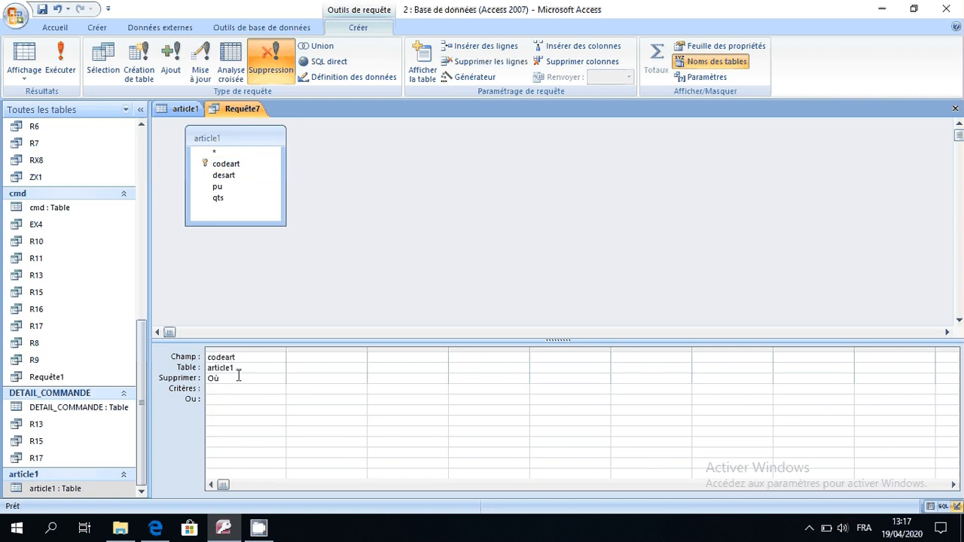
text(b)
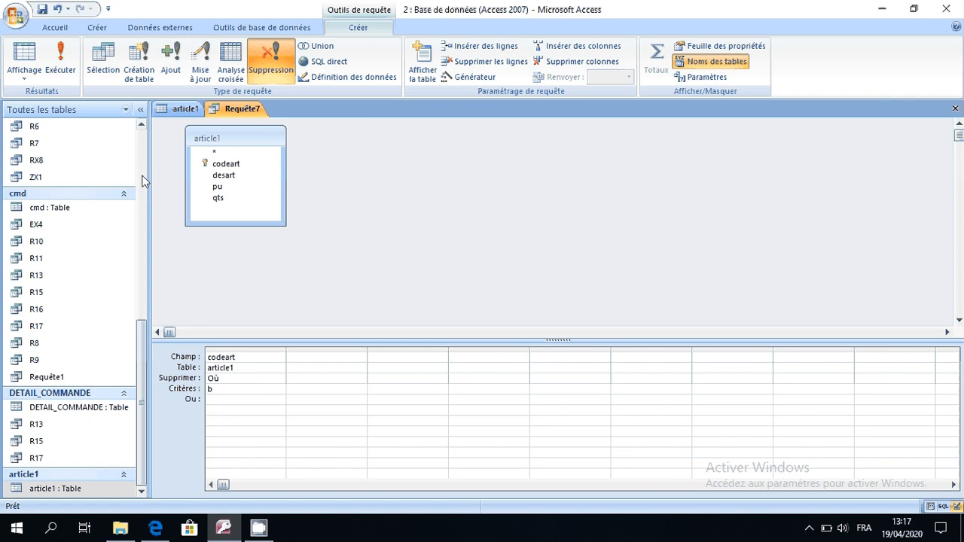
click(60, 60)
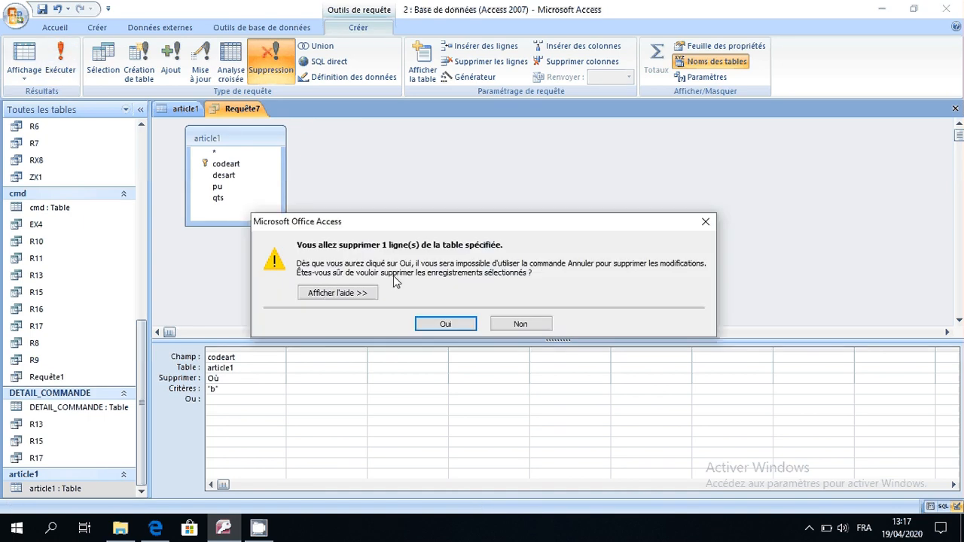
click(443, 324)
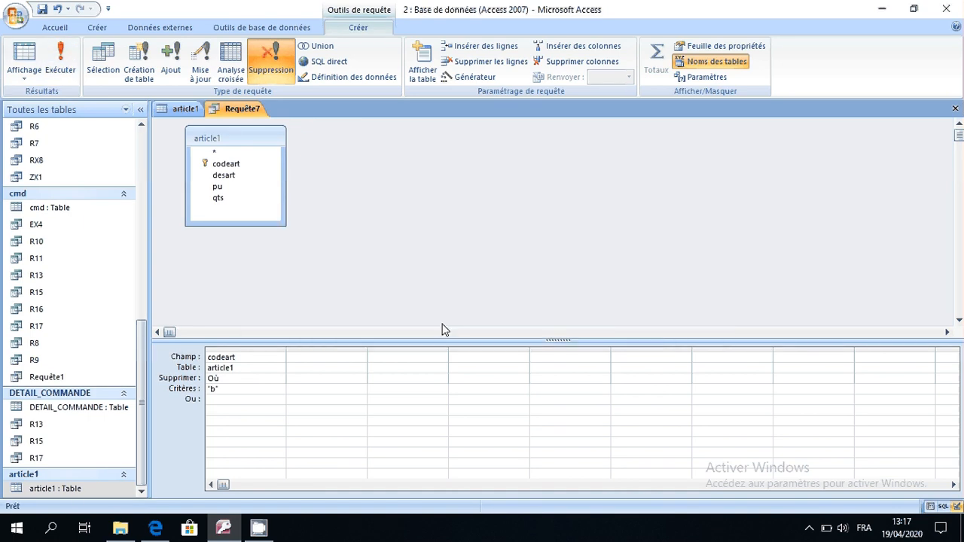
- Check the article1 table for the deletion, closing and reopening it to refresh its records, and close it again
double_click(69, 489)
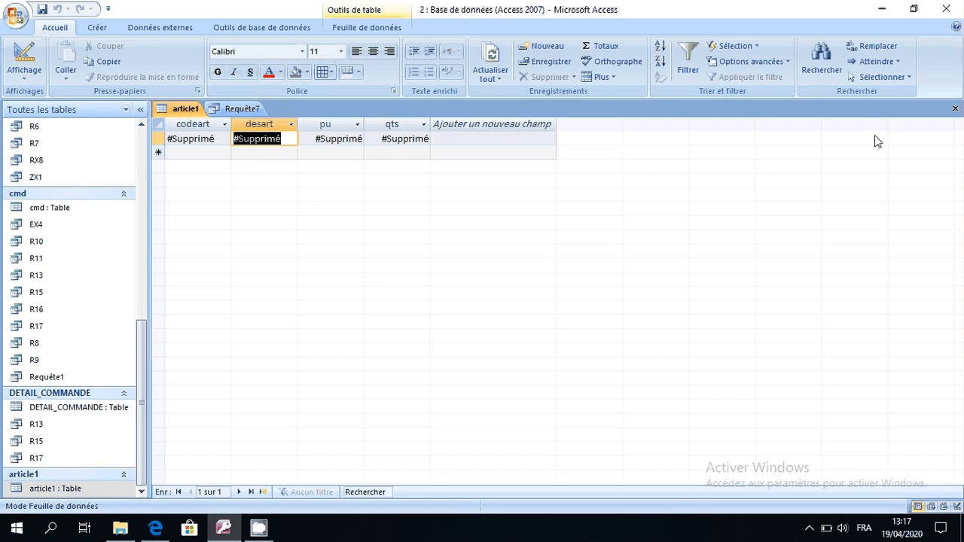
click(955, 108)
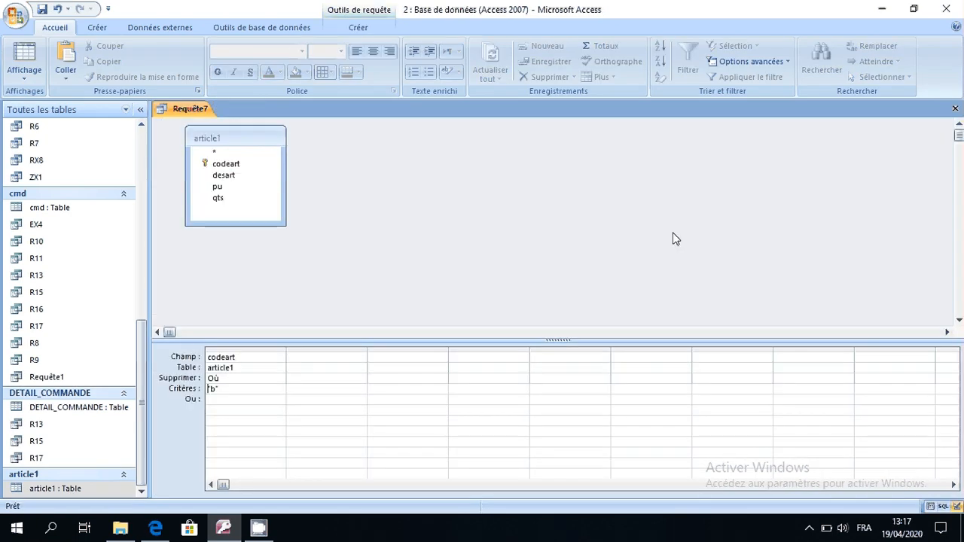
double_click(66, 489)
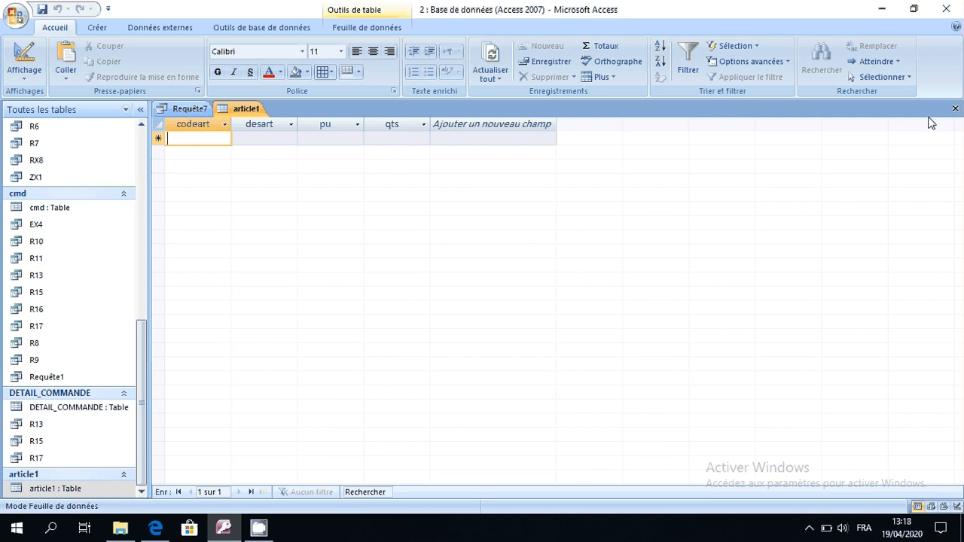
click(955, 110)
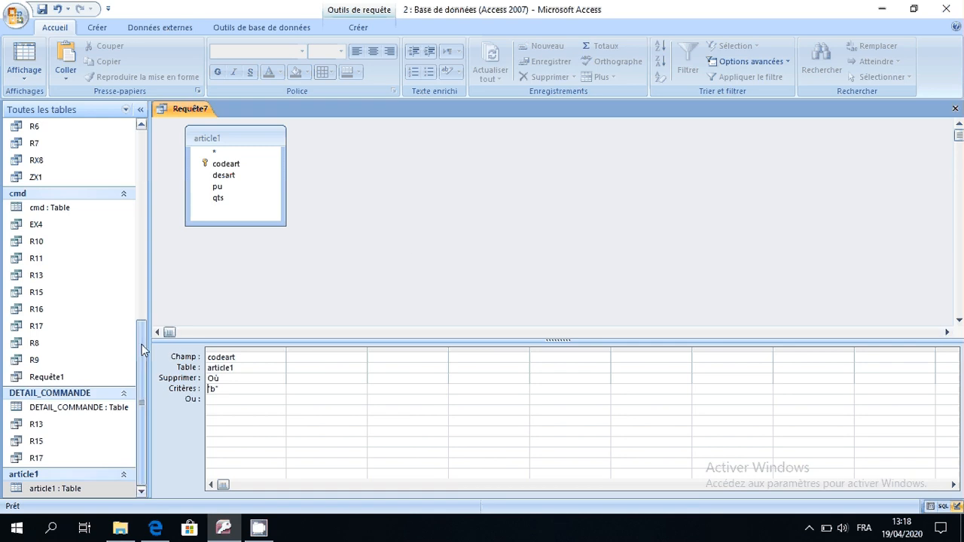
drag(141, 348, 128, 375)
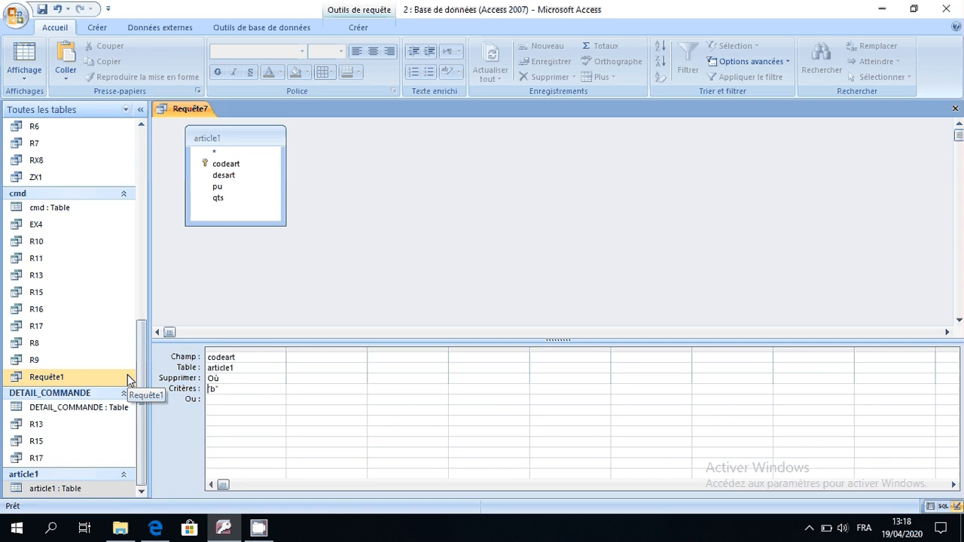
click(88, 377)
double_click(87, 377)
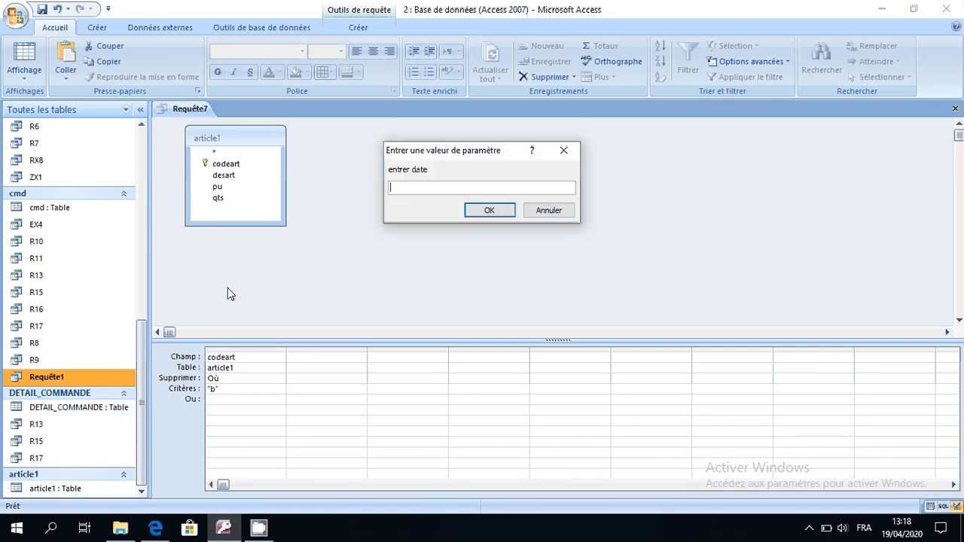
click(564, 150)
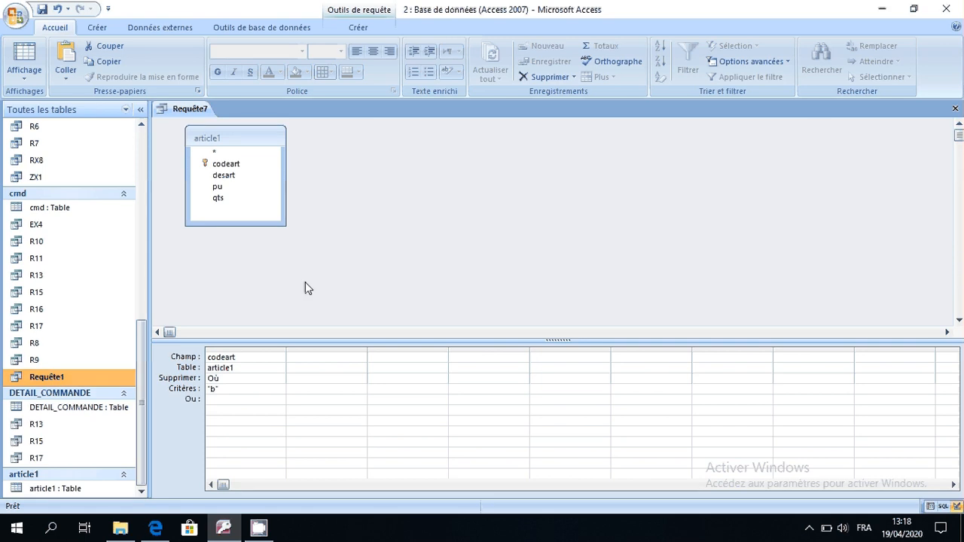
- Try opening the saved action queries Requête2 and Requête5 under client, declining to execute each one
drag(139, 337, 142, 193)
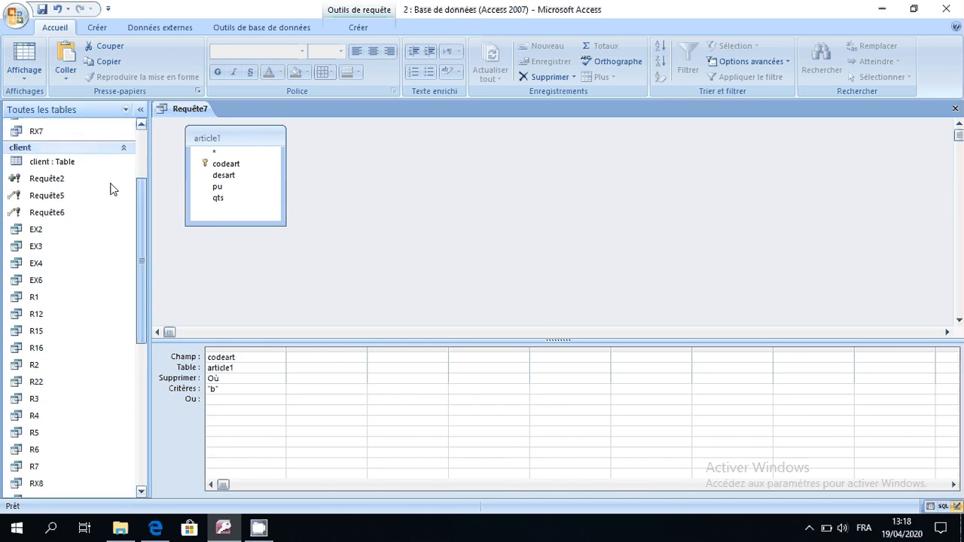
double_click(46, 181)
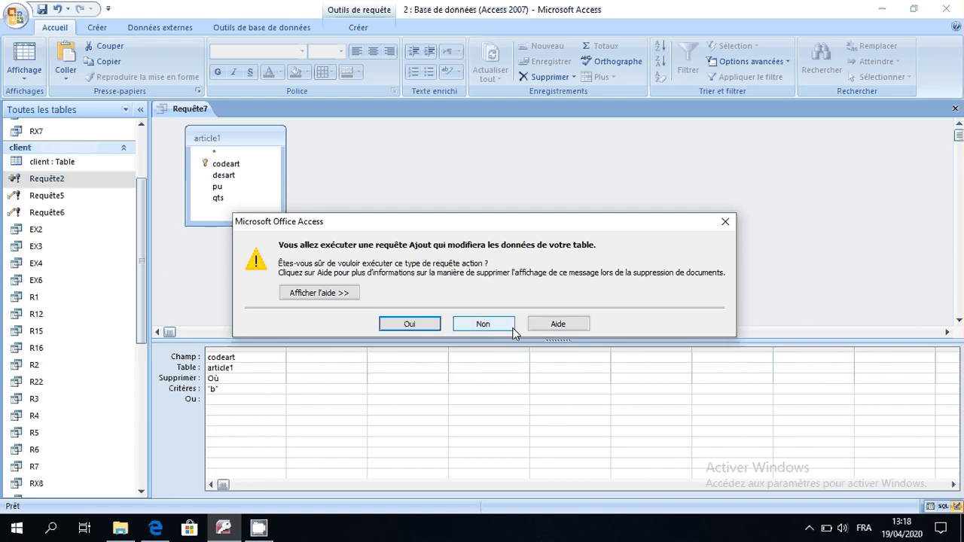
click(488, 328)
click(65, 199)
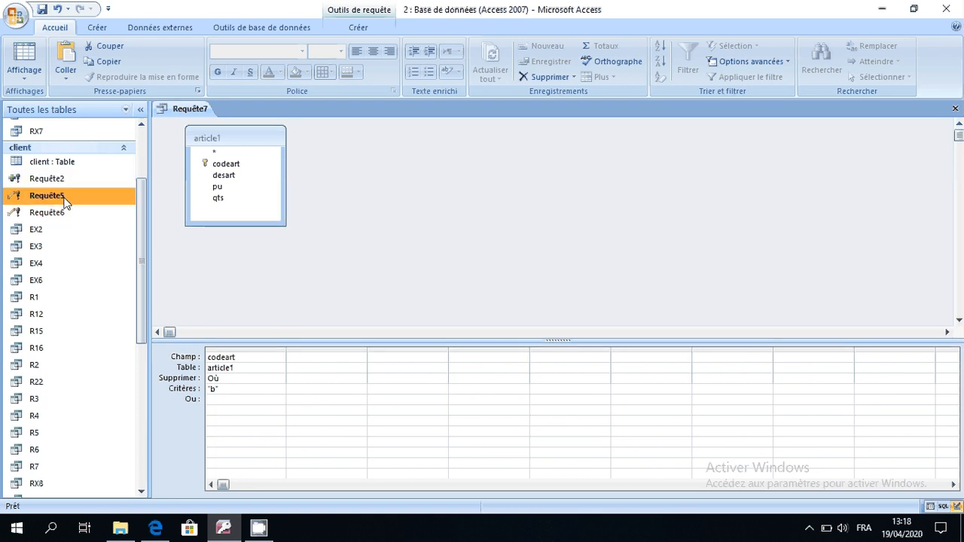
double_click(64, 199)
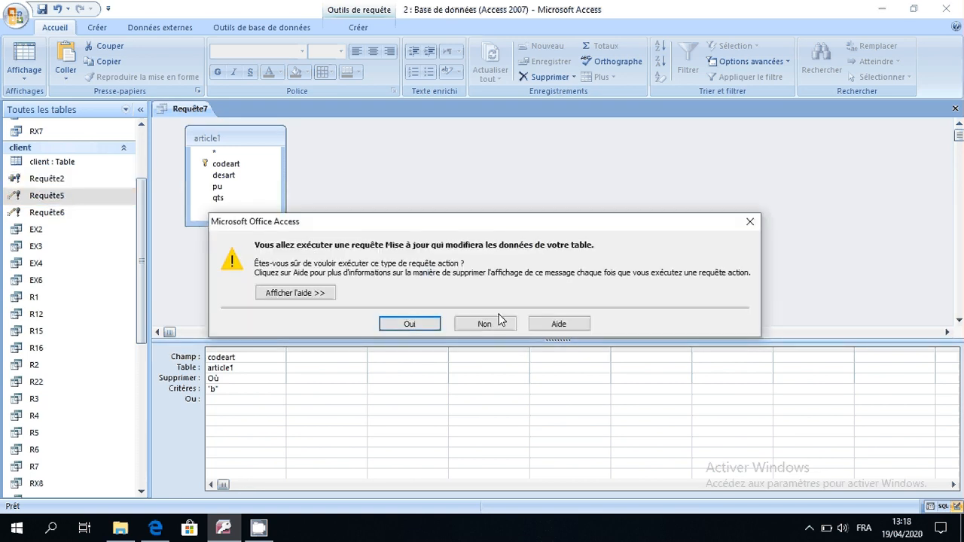
click(486, 324)
- Open the update query Requête5 in design view and display its SQL statement
right_click(72, 196)
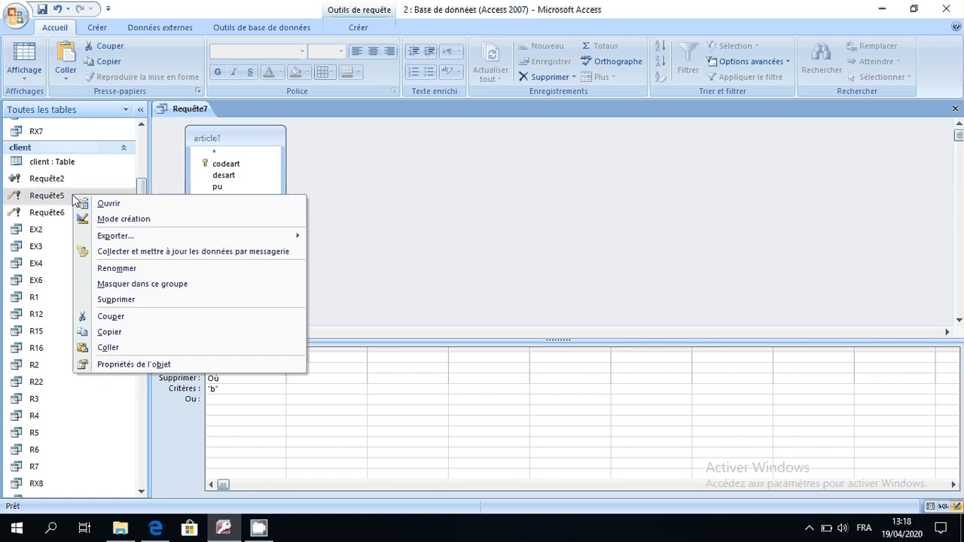
click(106, 221)
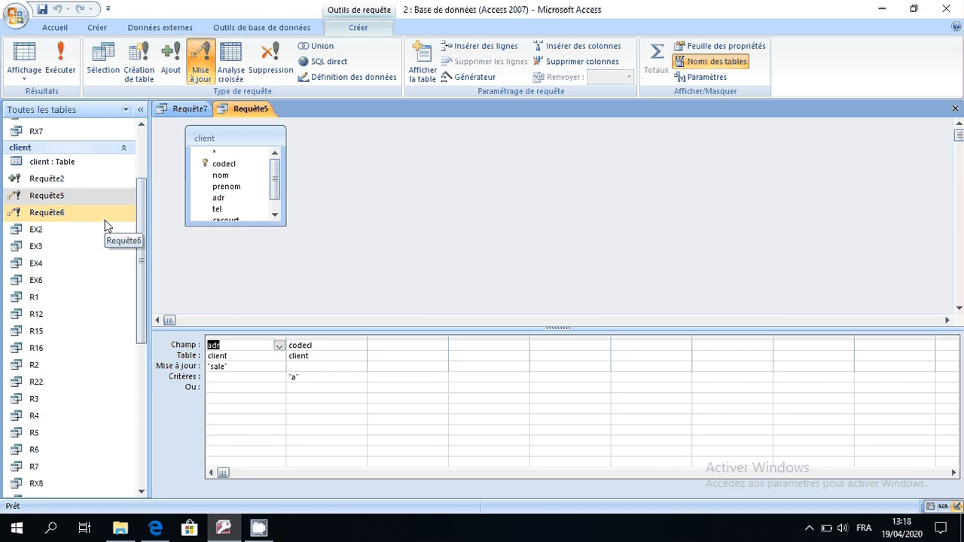
click(28, 81)
click(27, 133)
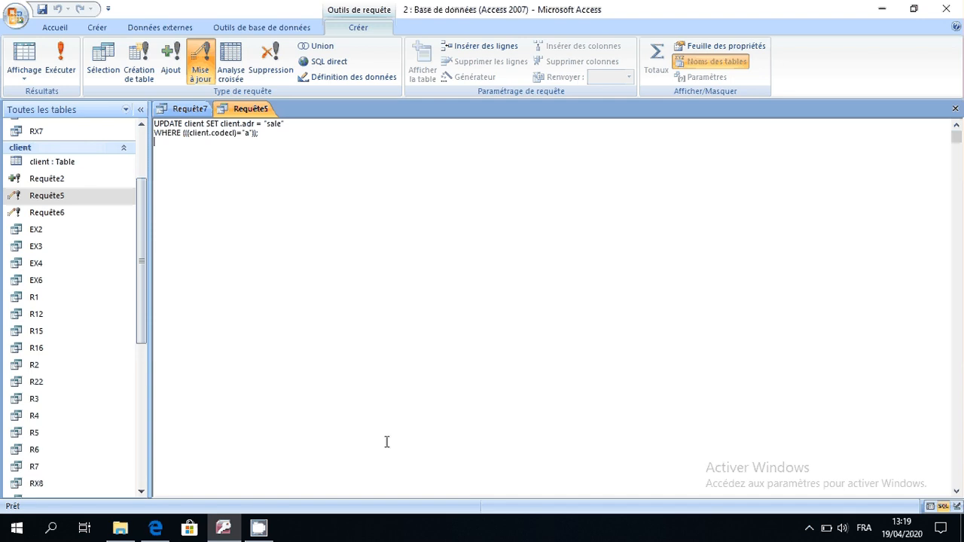
click(259, 527)
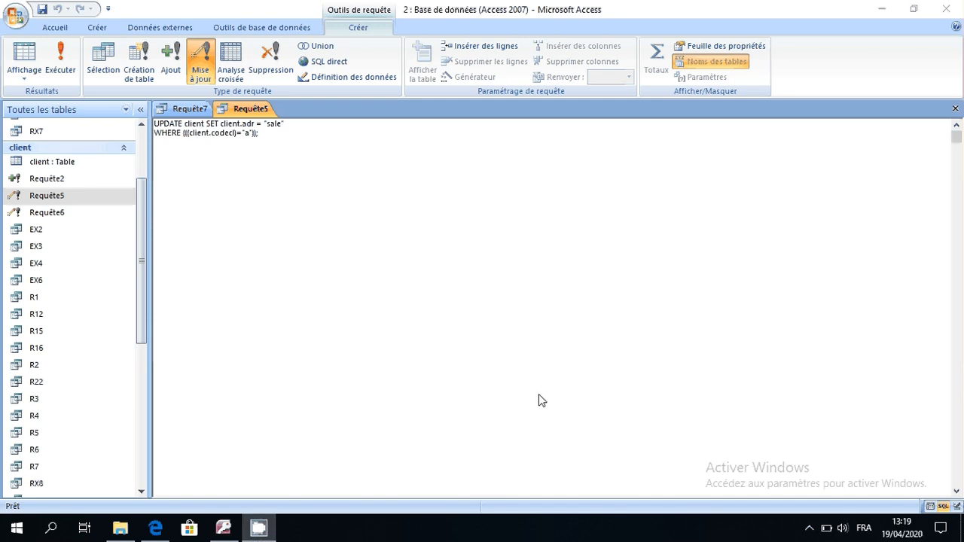
click(809, 528)
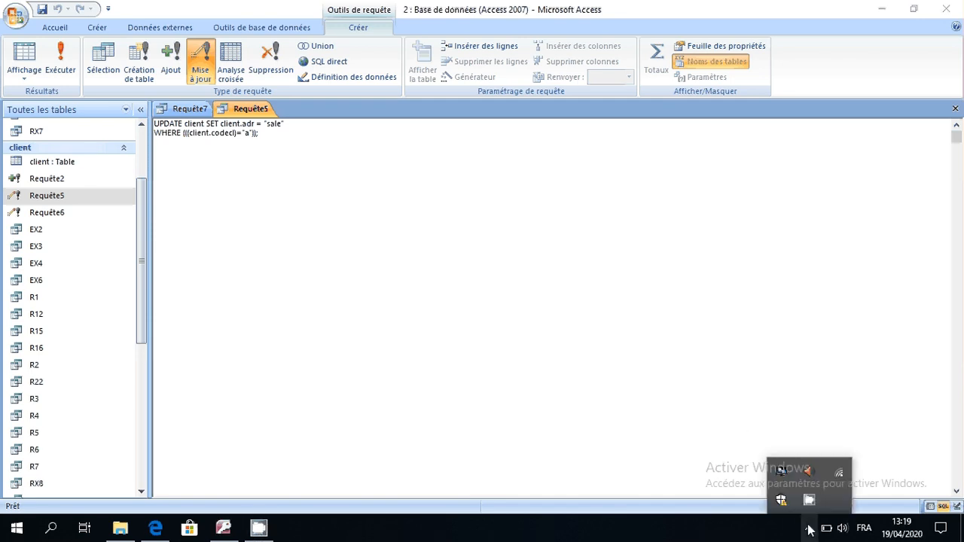
right_click(808, 500)
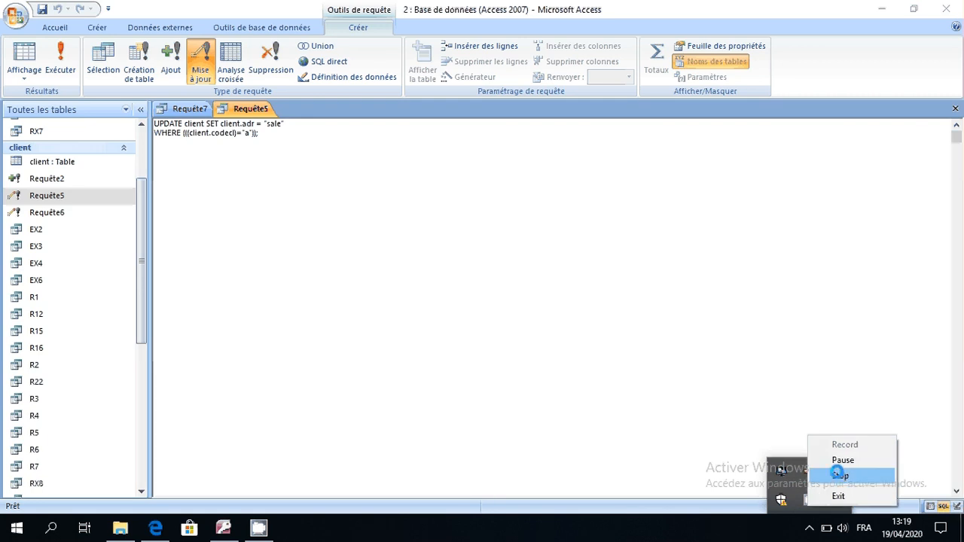